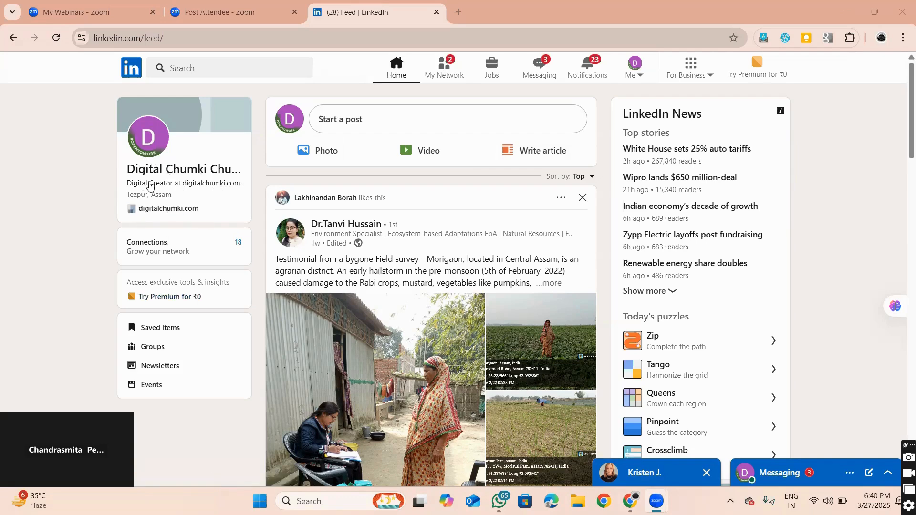
pyautogui.scroll(-5, 150, 185)
pyautogui.scroll(5, 148, 184)
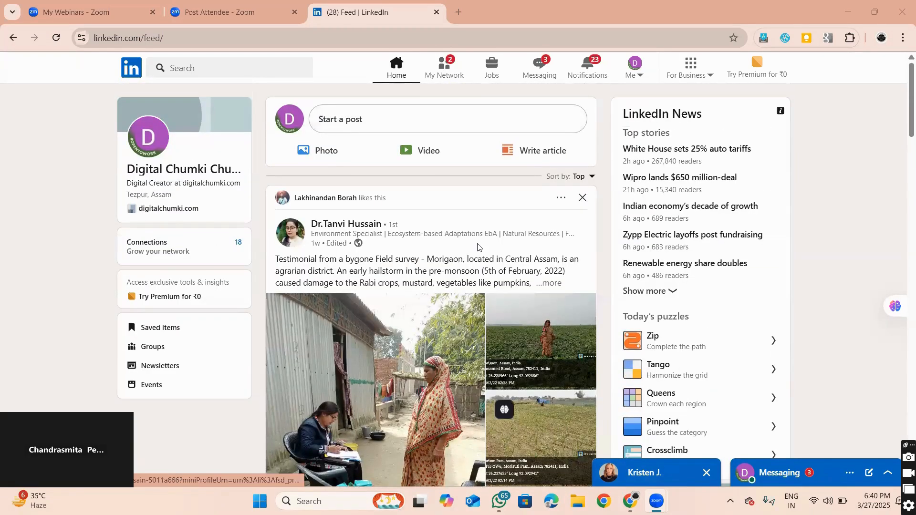
pyautogui.scroll(-10, 355, 210)
pyautogui.scroll(10, 406, 157)
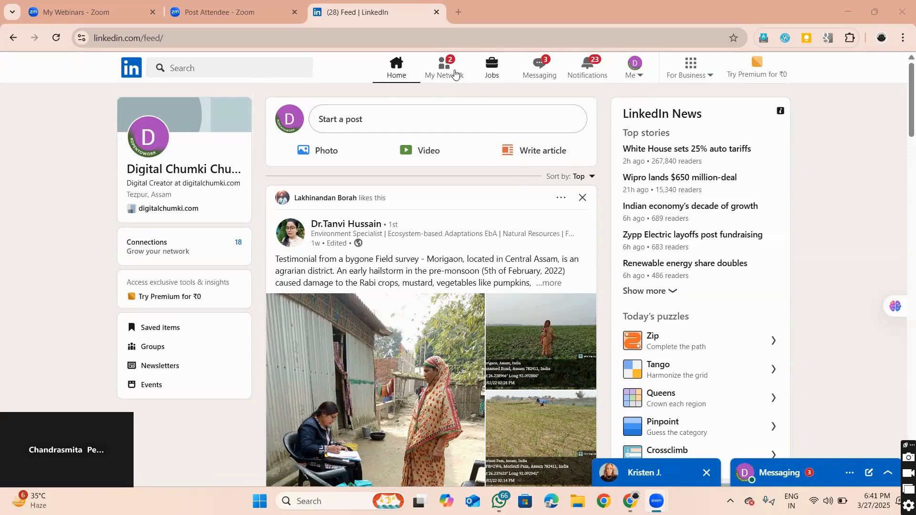
# - Open the Jobs page and show the full list of recommended job picks
pyautogui.click(490, 64)
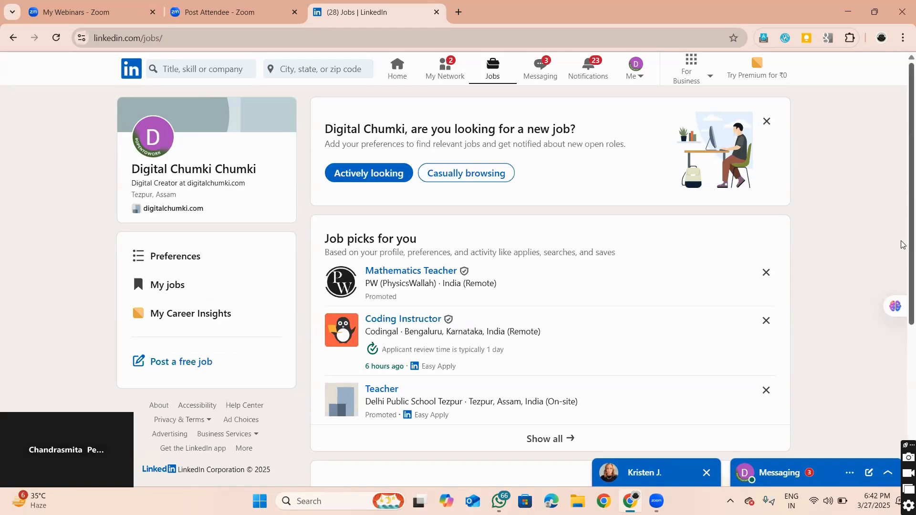
pyautogui.scroll(-4, 901, 268)
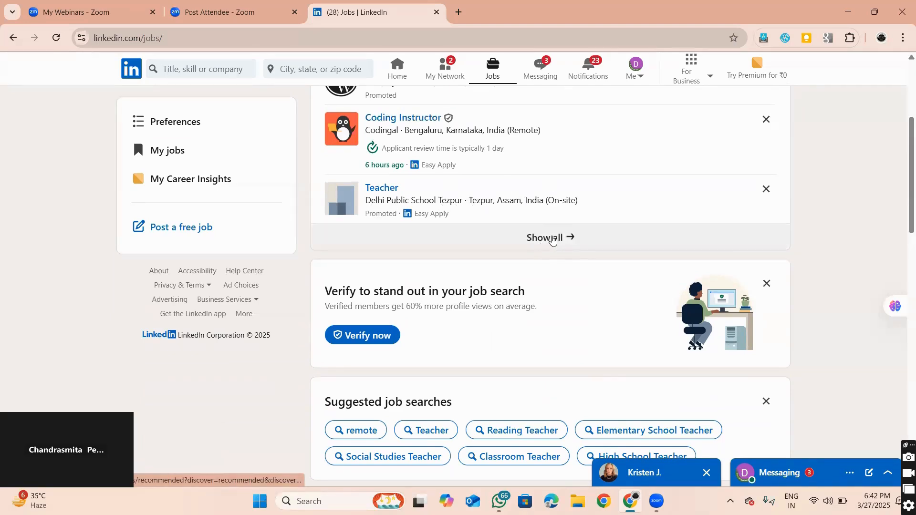
pyautogui.click(551, 240)
# - Examine the list of top job picks, including their titles, companies, locations and application types
pyautogui.scroll(-5, 225, 286)
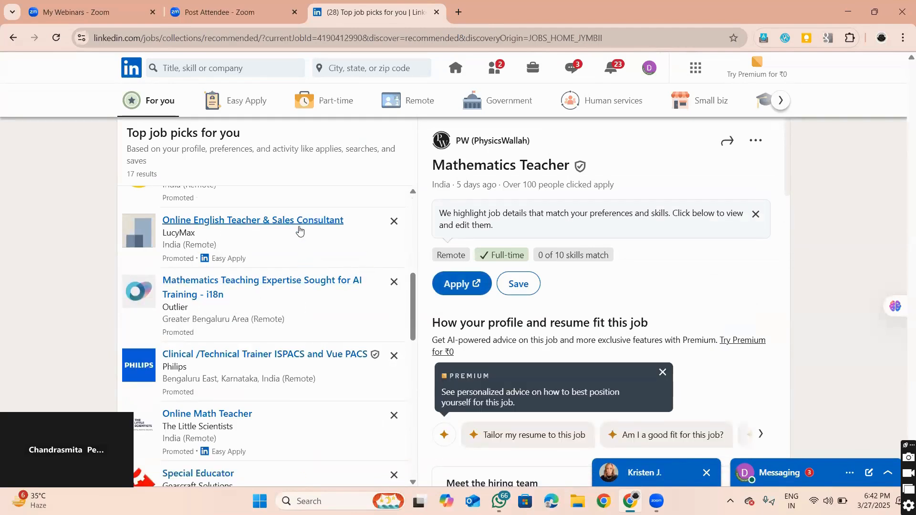
pyautogui.scroll(2, 413, 298)
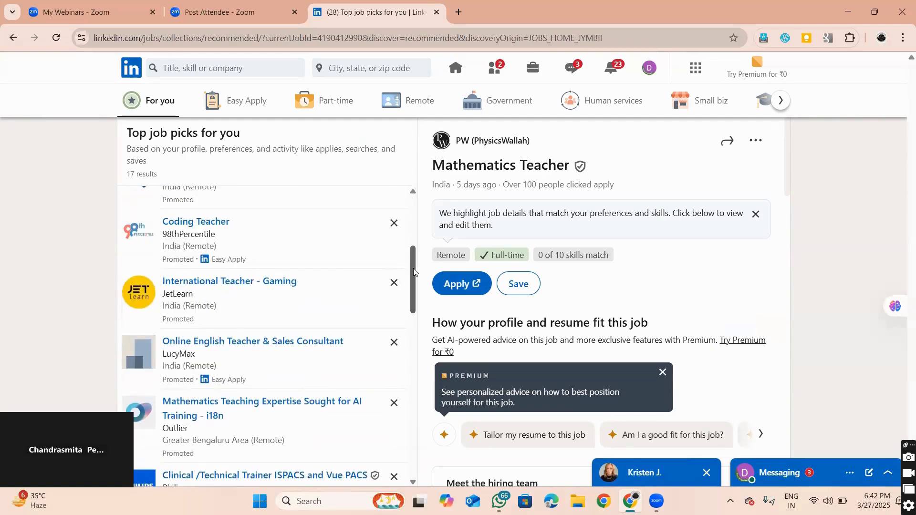
pyautogui.scroll(2, 415, 261)
pyautogui.scroll(1, 416, 254)
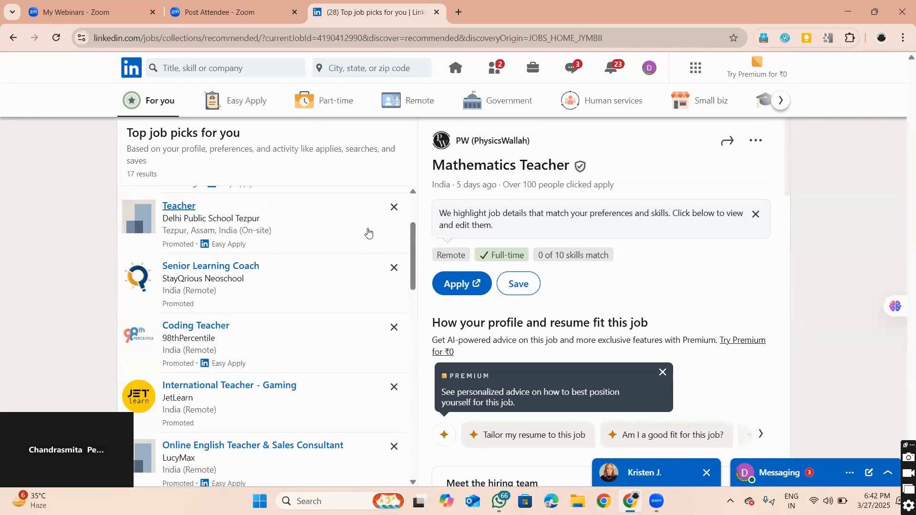
pyautogui.moveTo(410, 253); pyautogui.dragTo(417, 379)
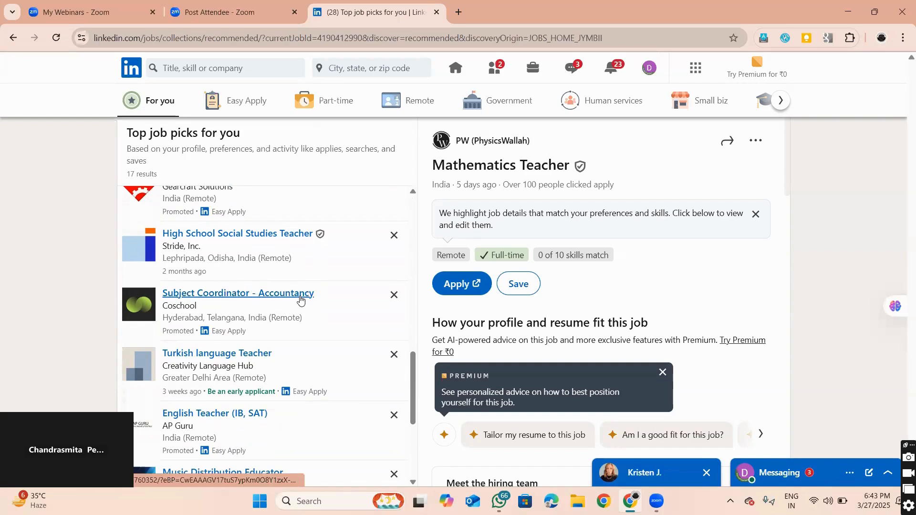
pyautogui.scroll(-3, 332, 280)
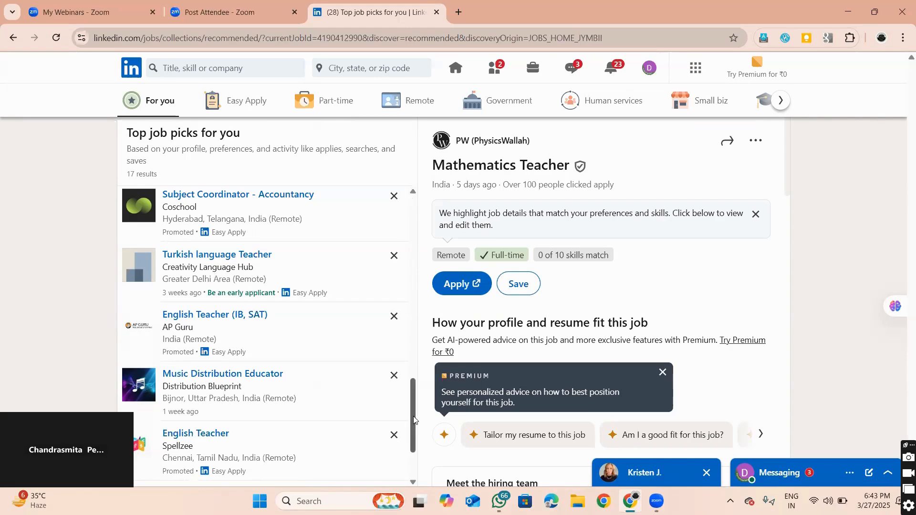
pyautogui.scroll(-3, 414, 430)
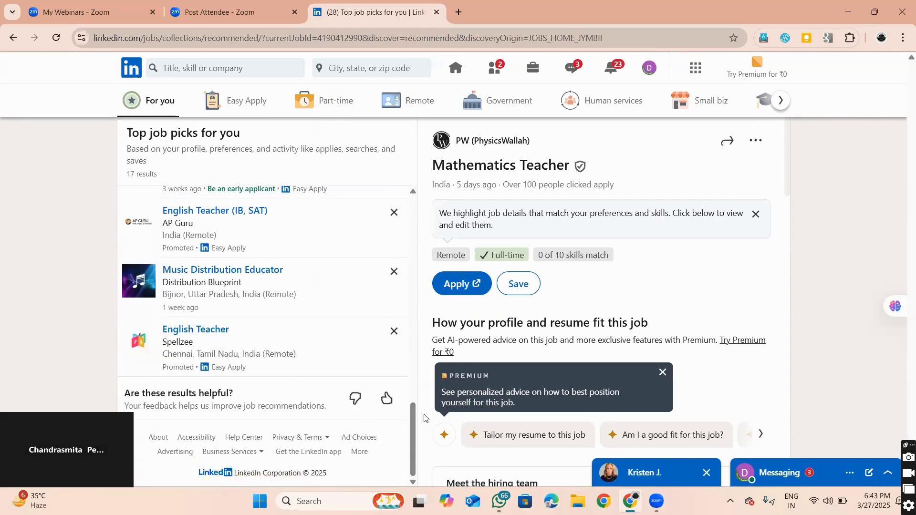
pyautogui.scroll(4, 411, 422)
pyautogui.scroll(6, 411, 334)
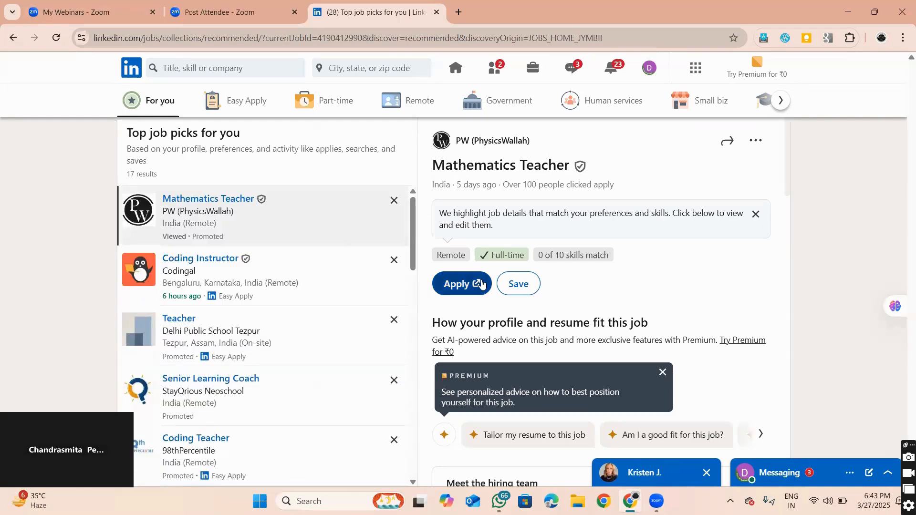
pyautogui.scroll(-15, 364, 241)
pyautogui.scroll(15, 372, 237)
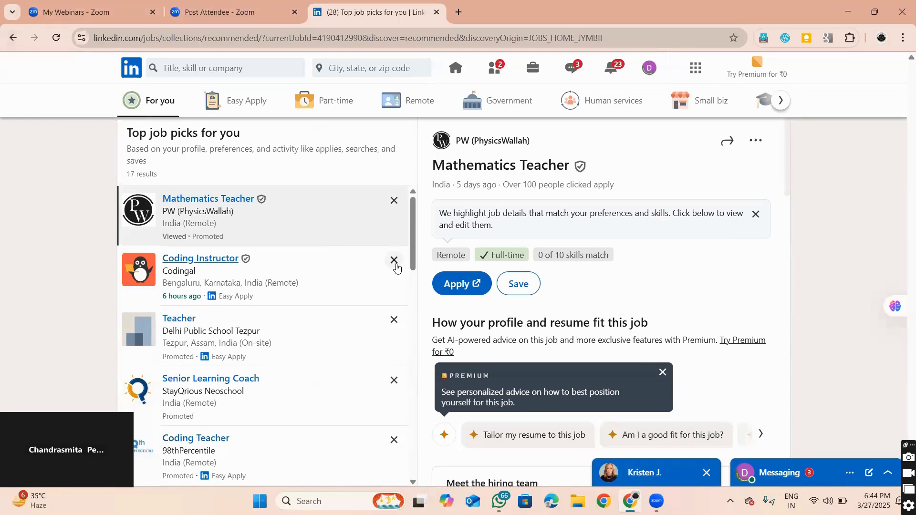
# - Return to the home feed and open the account's own profile page
pyautogui.click(454, 69)
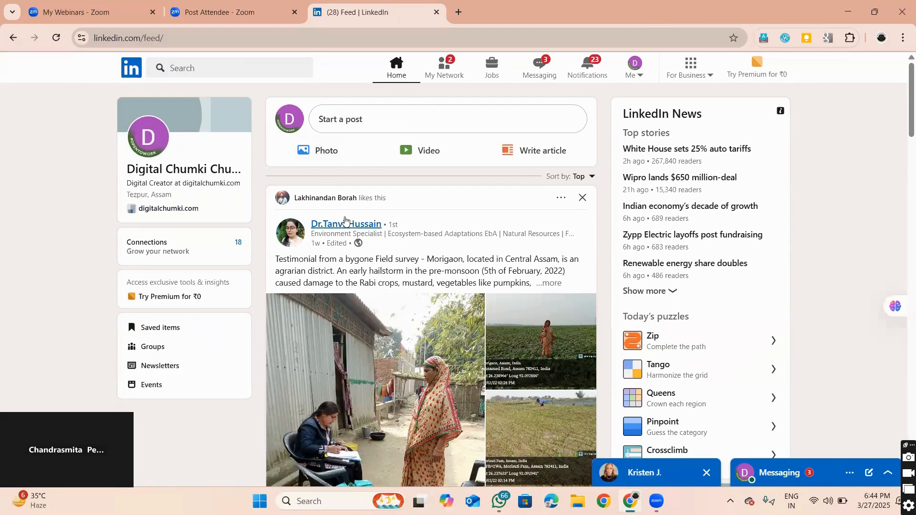
pyautogui.scroll(-5, 543, 240)
pyautogui.scroll(5, 449, 256)
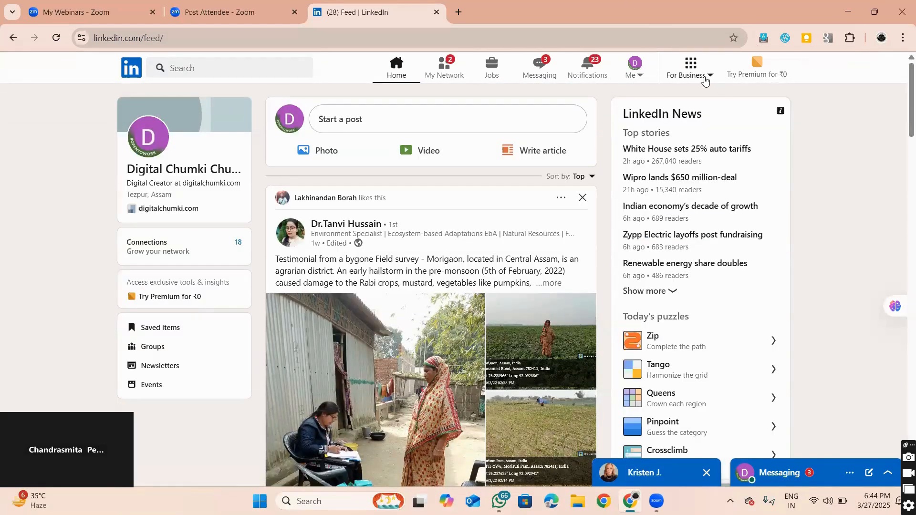
pyautogui.click(639, 76)
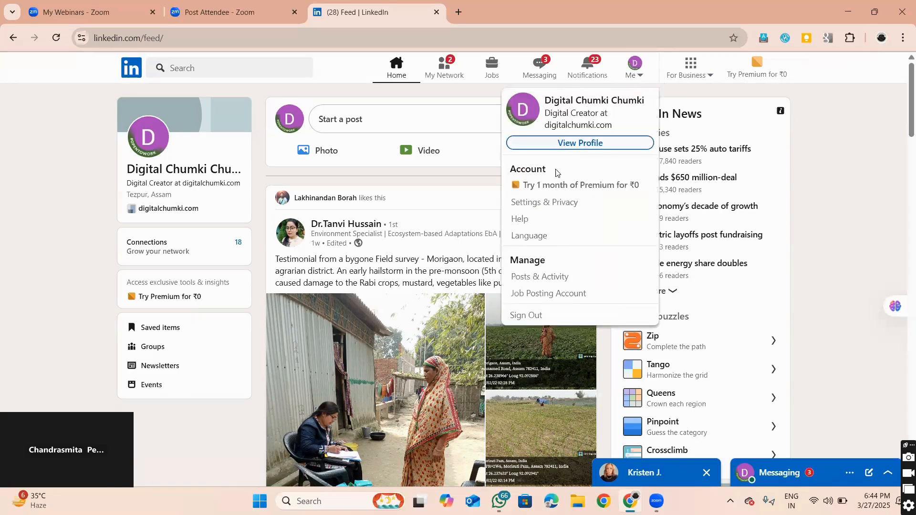
pyautogui.click(575, 144)
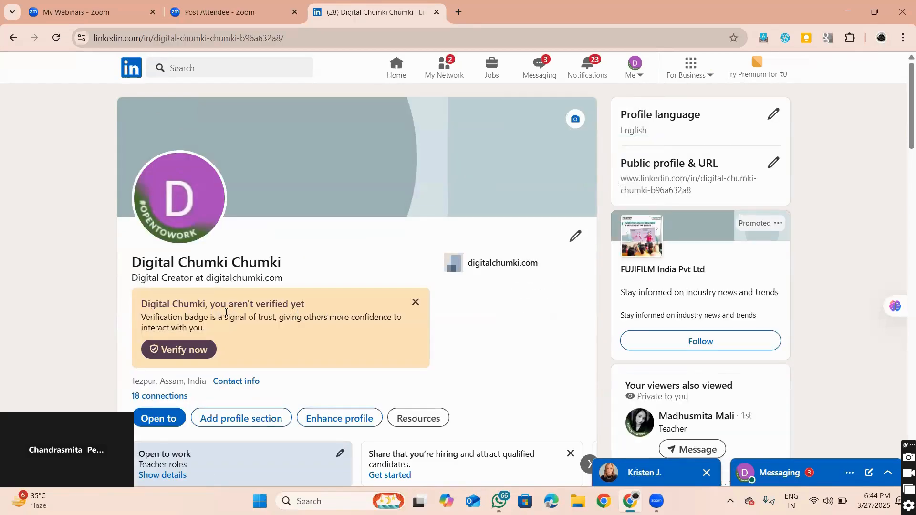
# - Look over the profile page's sections and open its intro for editing
pyautogui.scroll(-20, 299, 325)
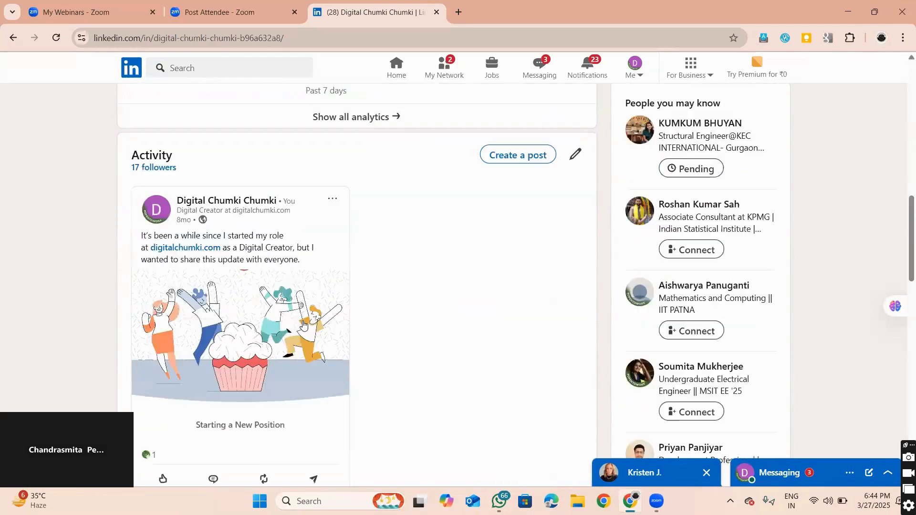
pyautogui.scroll(20, 337, 305)
pyautogui.scroll(-7, 337, 305)
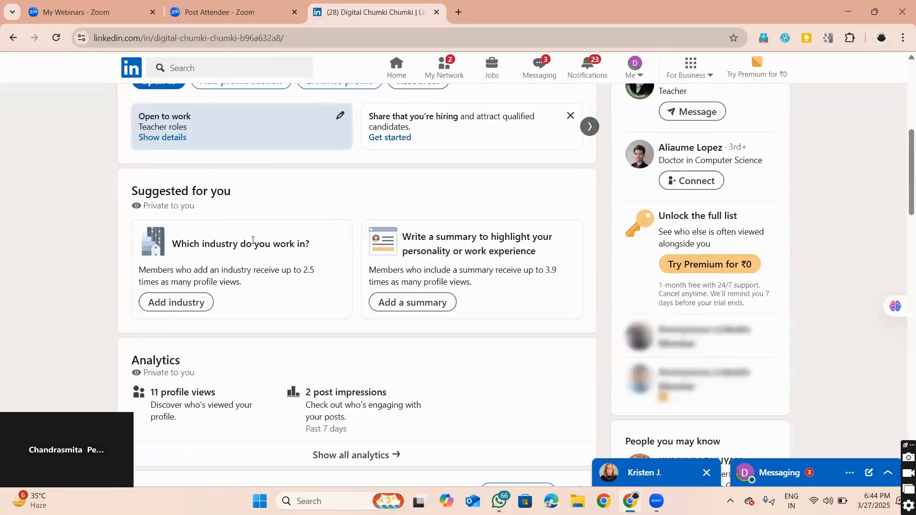
pyautogui.scroll(7, 448, 239)
pyautogui.scroll(-7, 449, 239)
pyautogui.scroll(7, 449, 239)
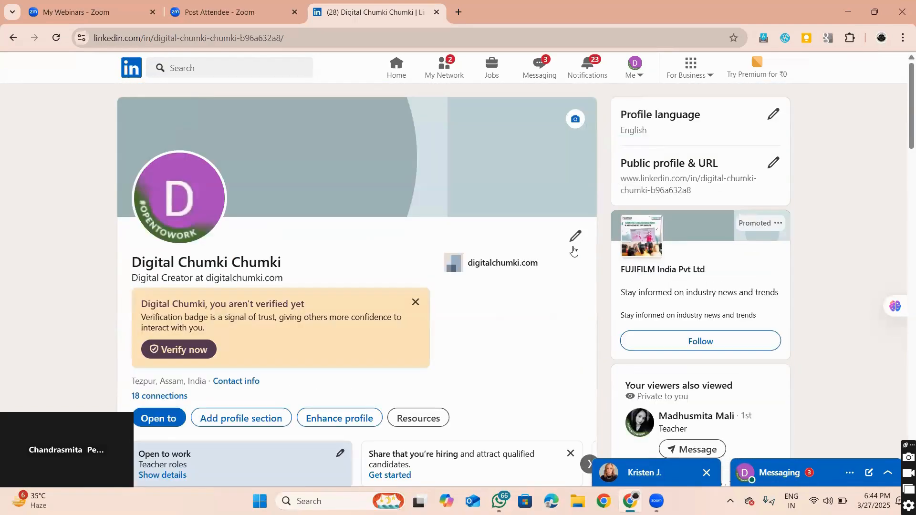
pyautogui.click(574, 238)
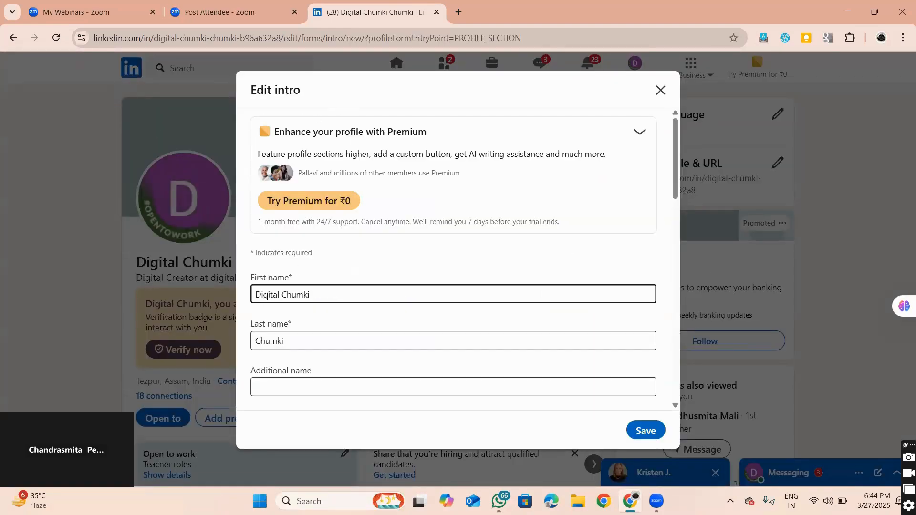
# - Review the intro form's fields, from names, pronouns and headline through current position, education and location to website
pyautogui.press('Tab')
pyautogui.press('Tab')
pyautogui.press('Tab')
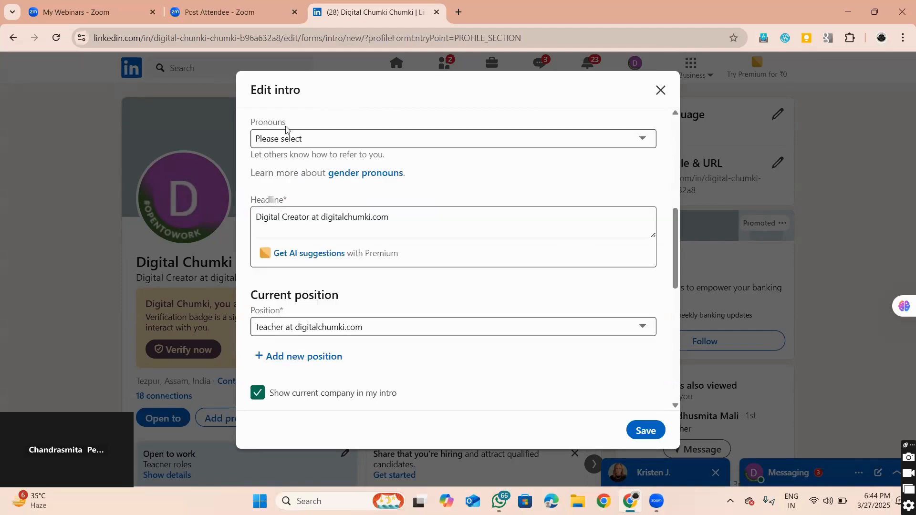
pyautogui.scroll(-8, 310, 221)
pyautogui.scroll(12, 319, 246)
pyautogui.scroll(-2, 323, 244)
pyautogui.scroll(2, 324, 242)
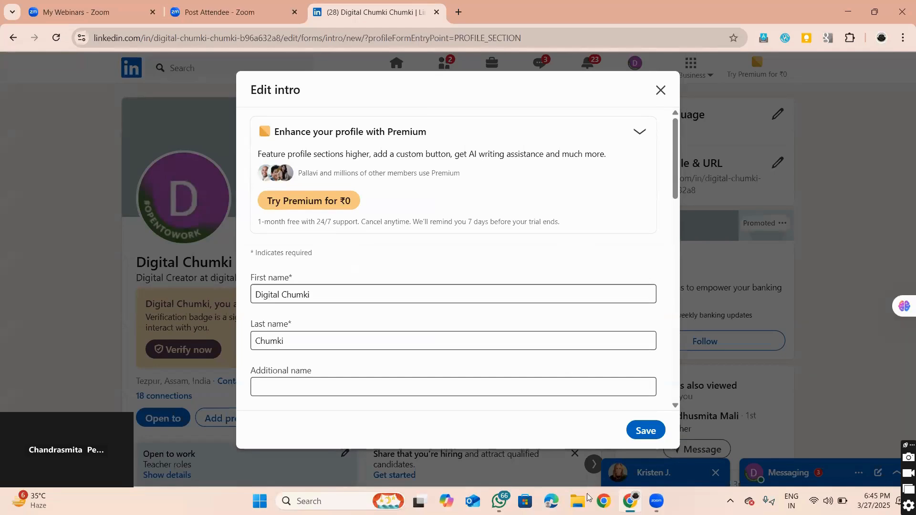
pyautogui.scroll(-8, 554, 274)
pyautogui.scroll(7, 556, 272)
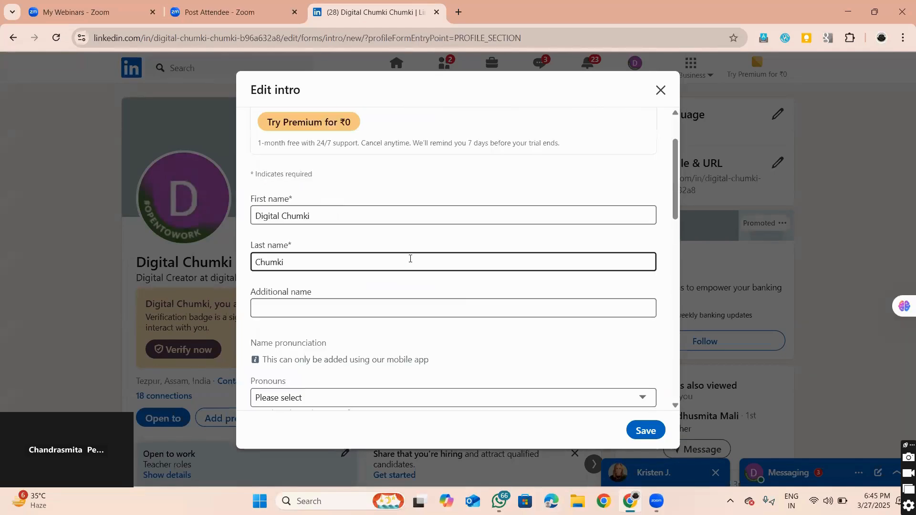
pyautogui.moveTo(675, 214); pyautogui.dragTo(666, 308)
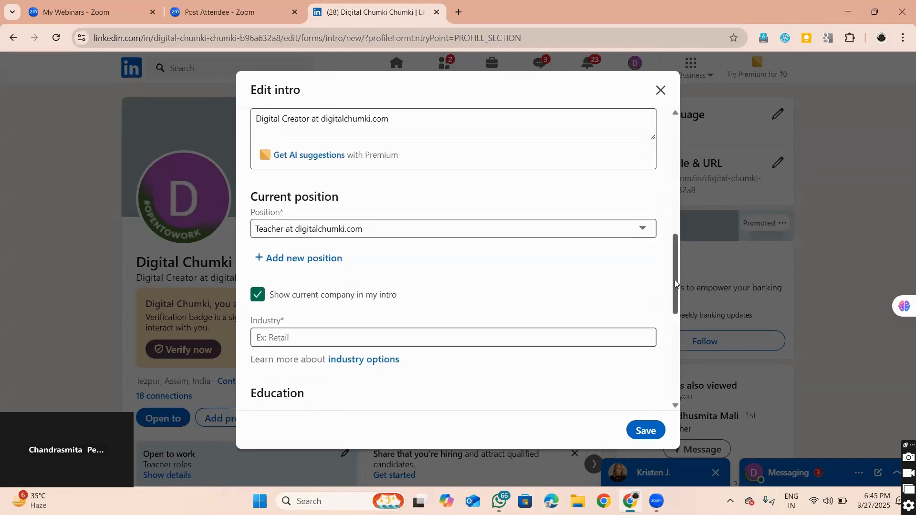
pyautogui.moveTo(673, 280); pyautogui.dragTo(698, 151)
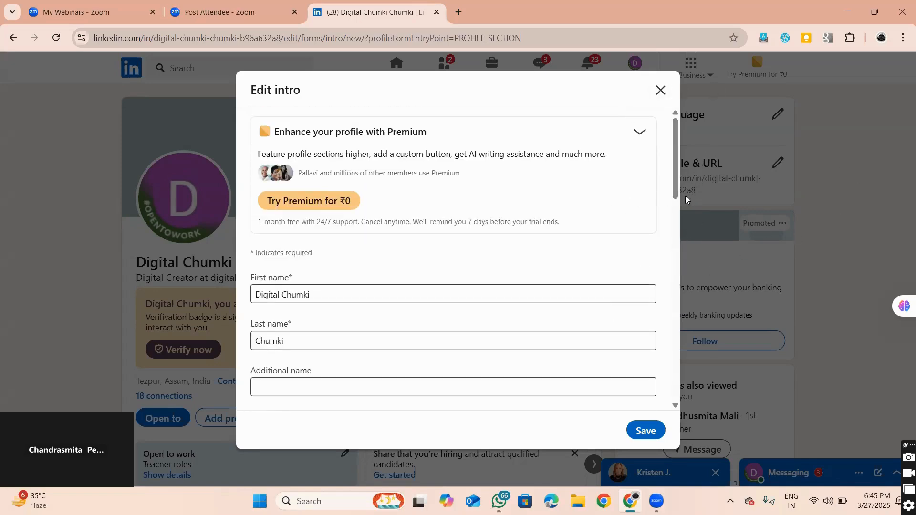
pyautogui.moveTo(675, 177); pyautogui.dragTo(658, 401)
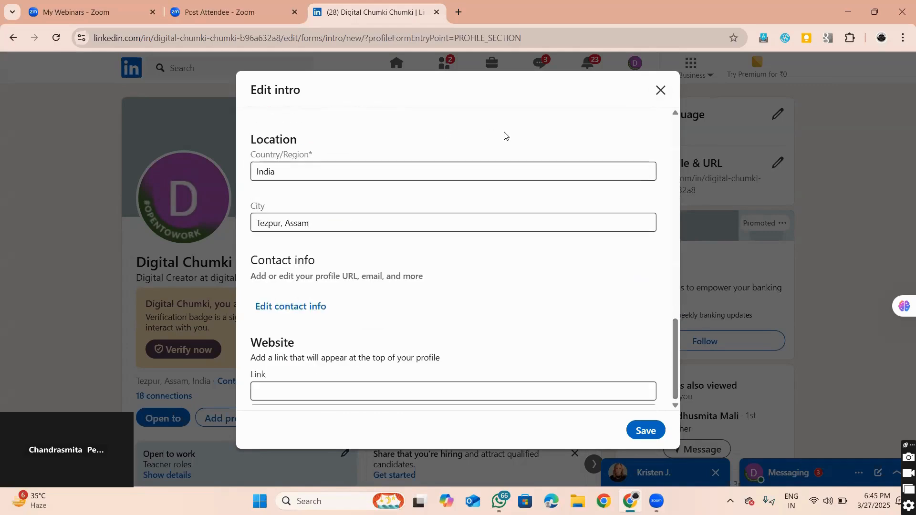
pyautogui.click(263, 391)
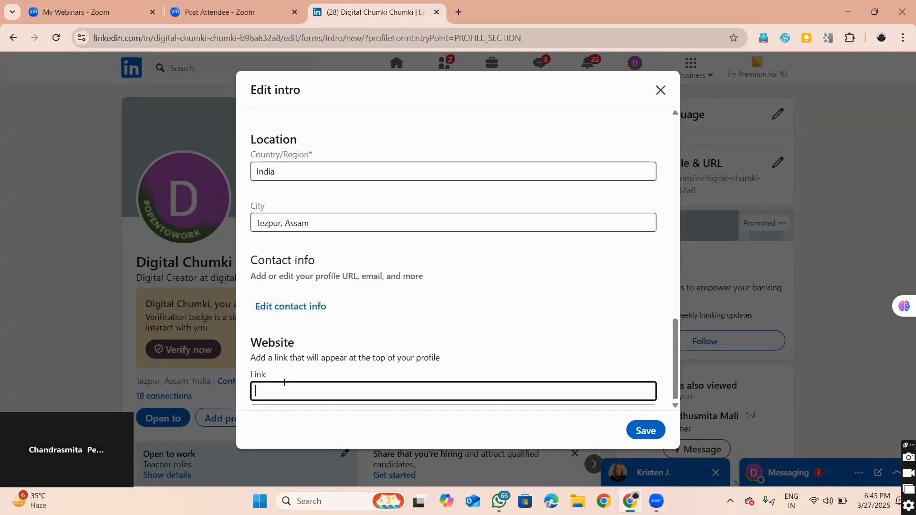
pyautogui.write('www')
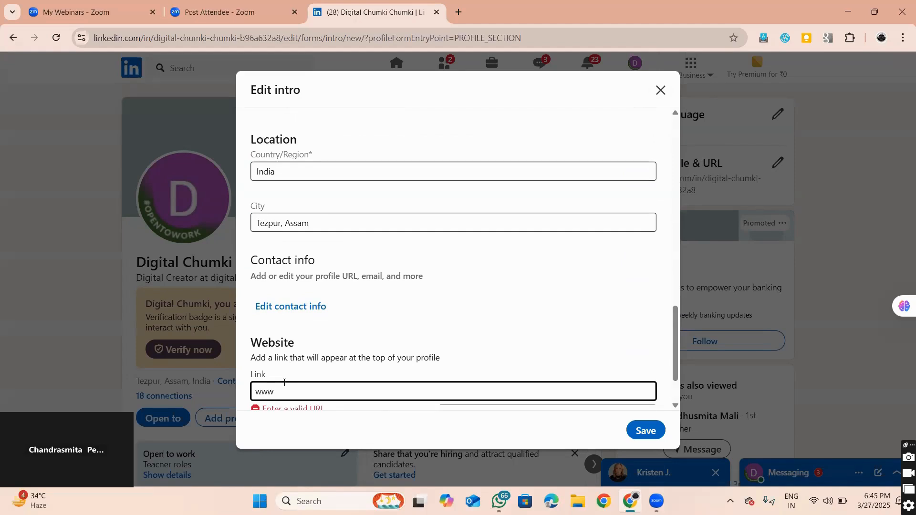
pyautogui.write('.digitalchumki.com')
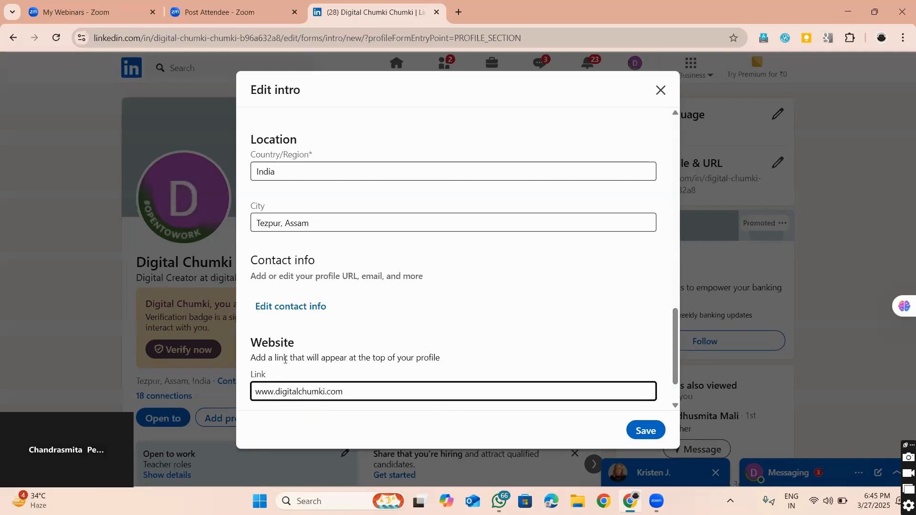
pyautogui.scroll(-1, 419, 367)
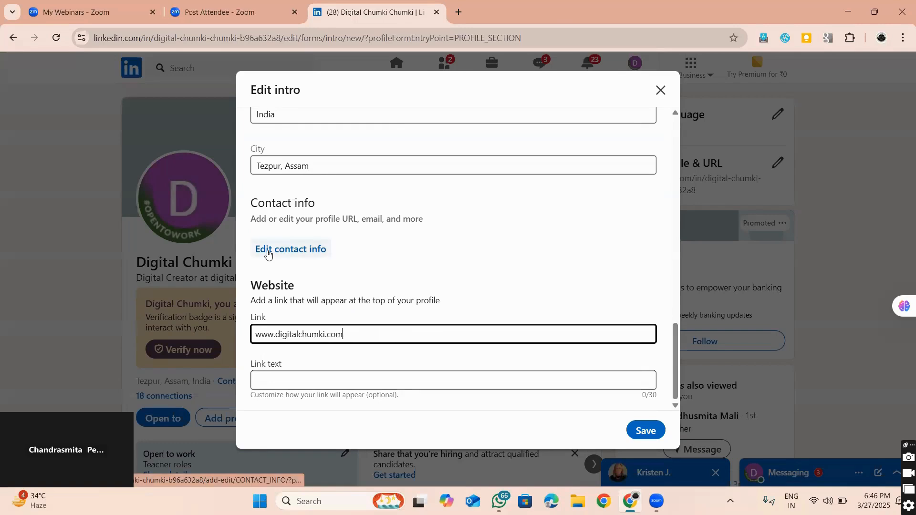
# - Check the choices offered for the current position in the intro form
pyautogui.scroll(6, 269, 254)
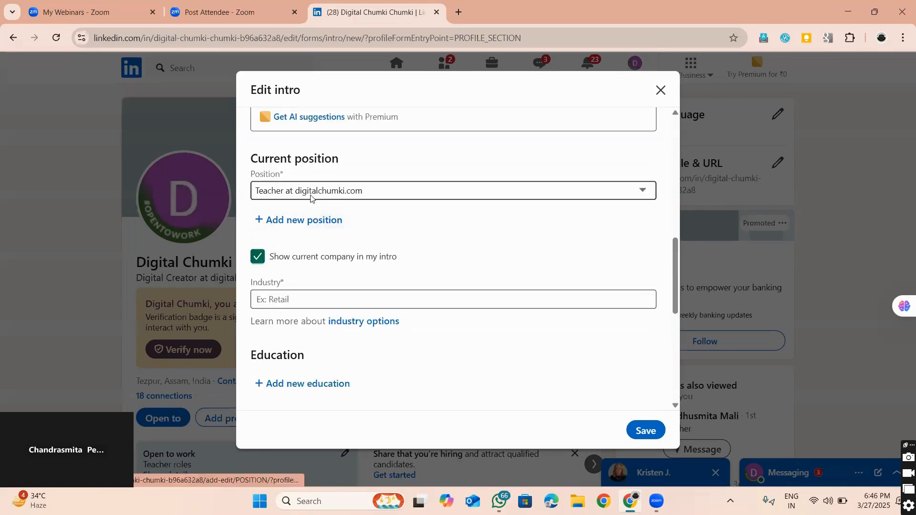
pyautogui.click(326, 192)
pyautogui.click(366, 192)
pyautogui.click(366, 192)
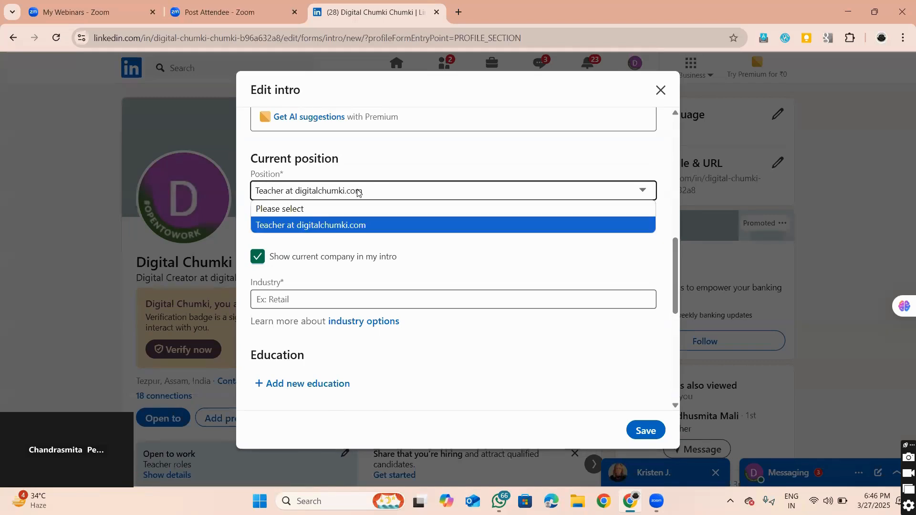
pyautogui.click(643, 190)
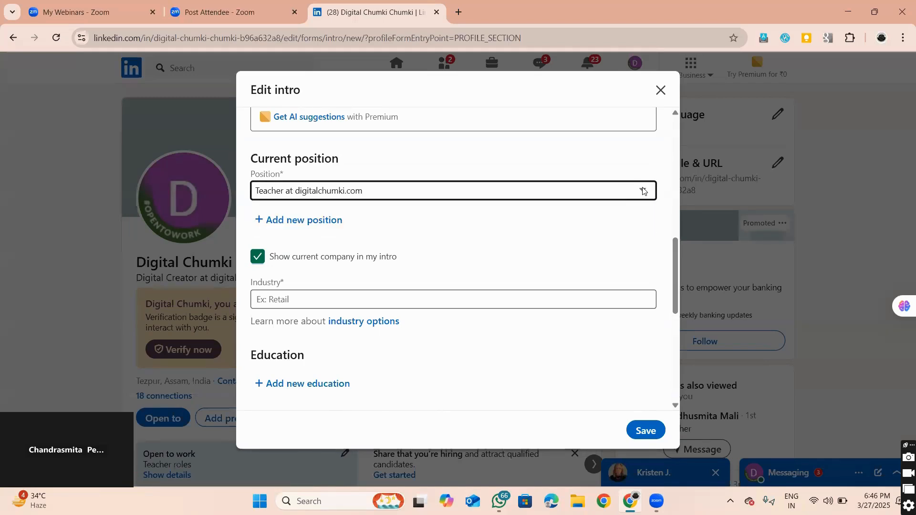
# - Start a new position entry with the title Founder and the employment type Part-time
pyautogui.click(327, 222)
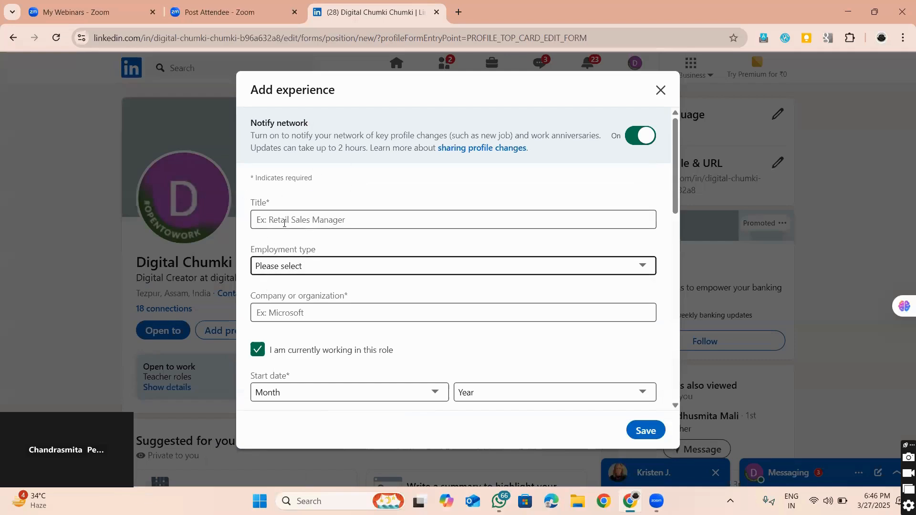
pyautogui.click(346, 217)
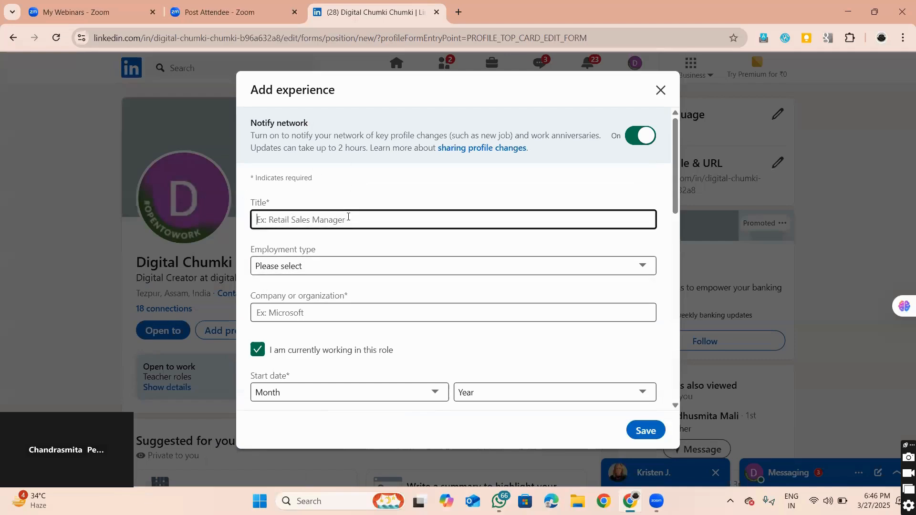
pyautogui.write('Founder')
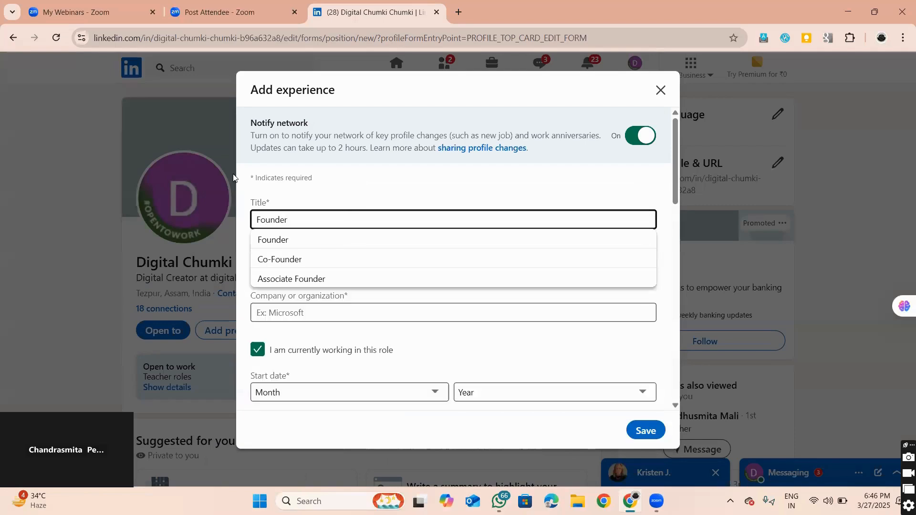
pyautogui.click(259, 240)
pyautogui.click(286, 265)
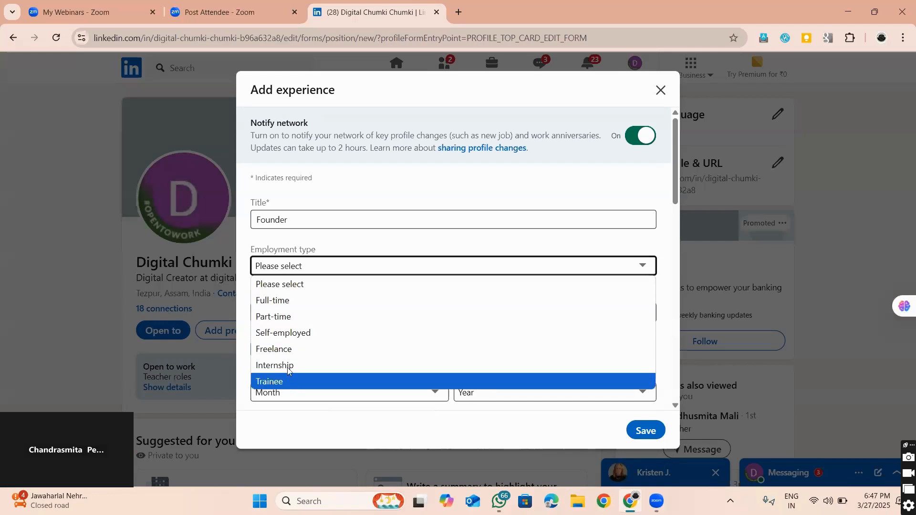
pyautogui.click(269, 317)
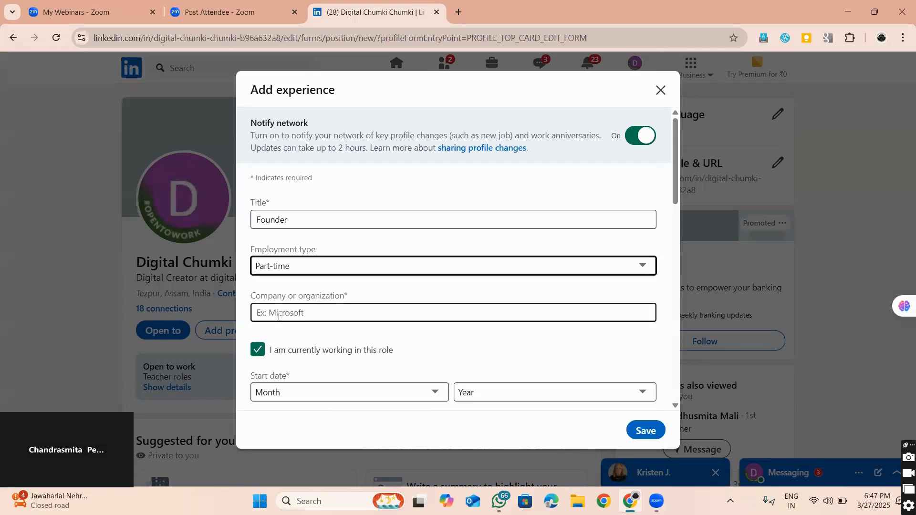
# - Enter digital Marketing Assamese School as the new position's company or organization
pyautogui.click(311, 314)
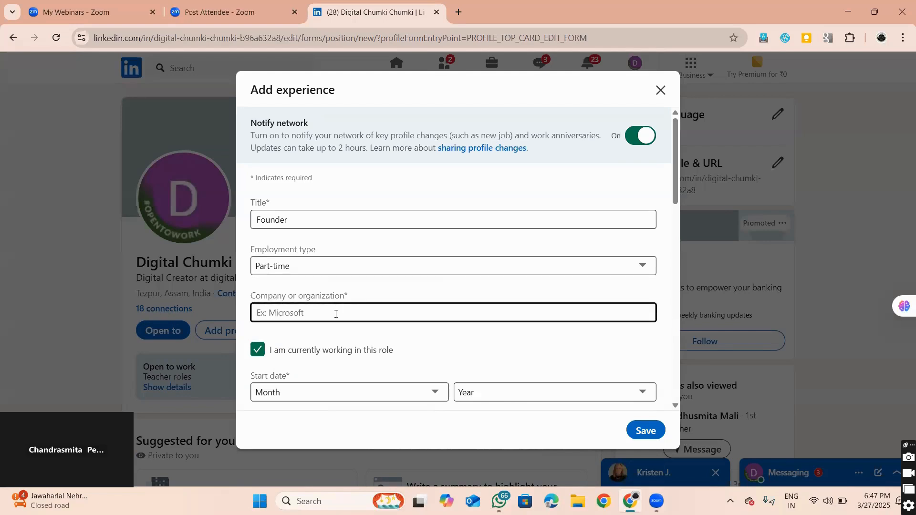
pyautogui.write('igi')
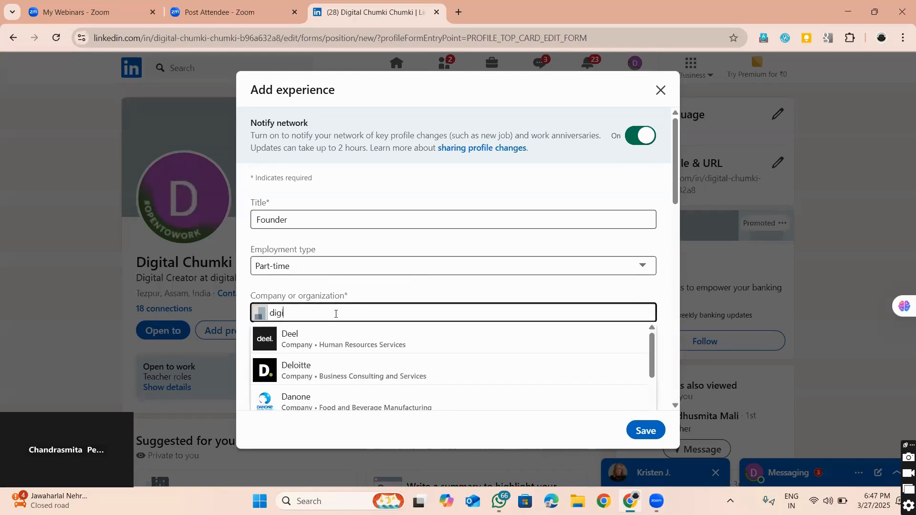
pyautogui.write('tal Mar')
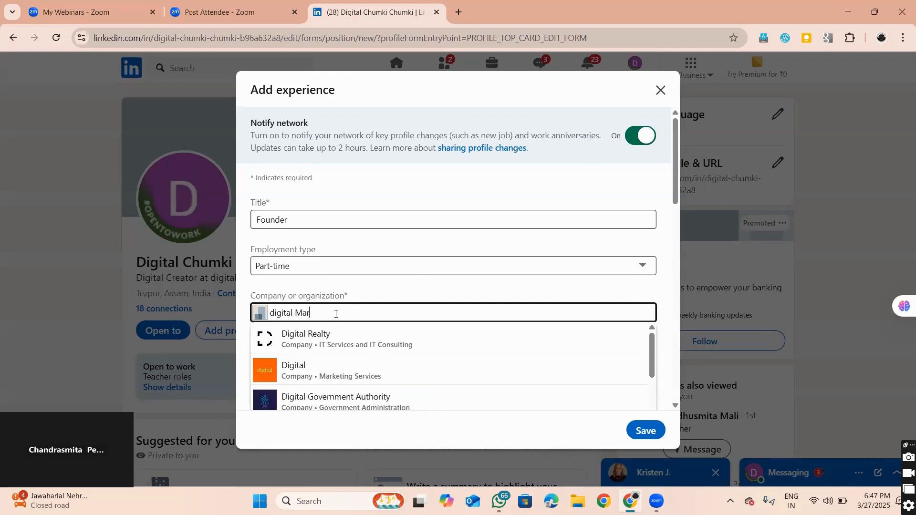
pyautogui.write('keting Assamese')
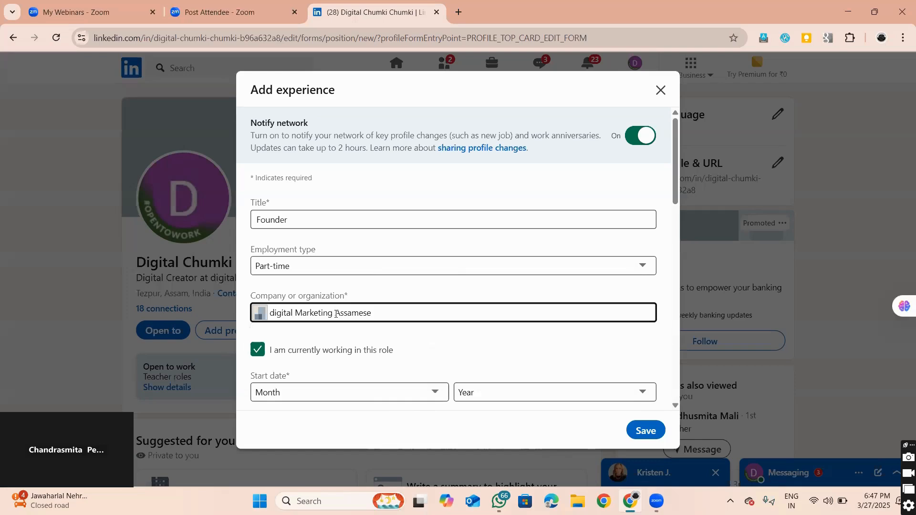
pyautogui.write(' School')
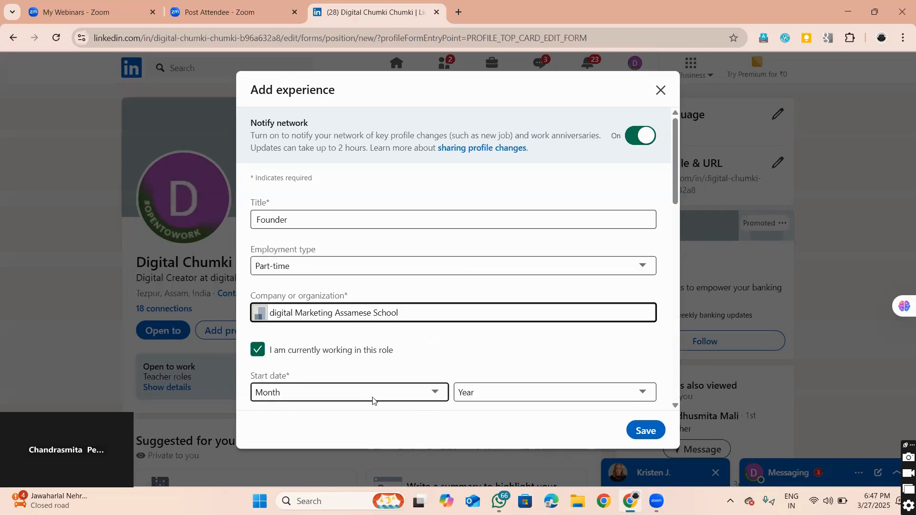
# - Set the new position's start date to January 2023
pyautogui.click(435, 394)
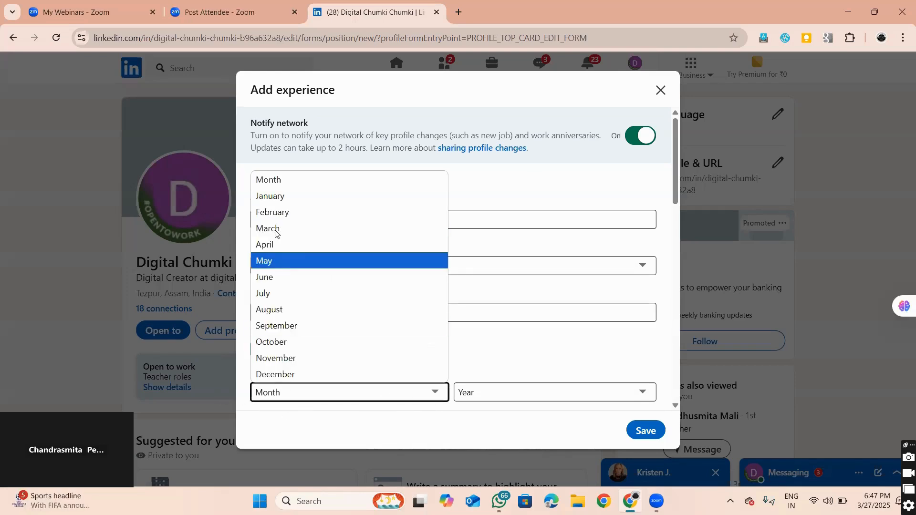
pyautogui.click(275, 200)
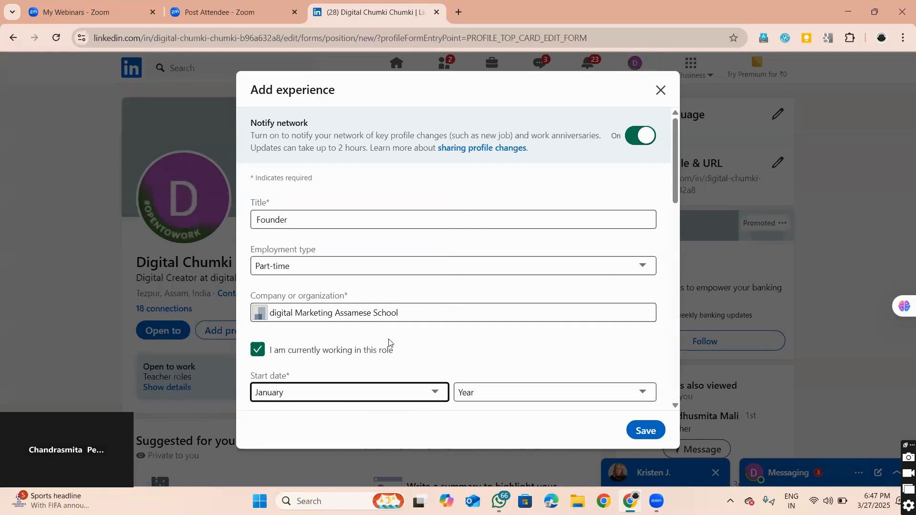
pyautogui.click(642, 394)
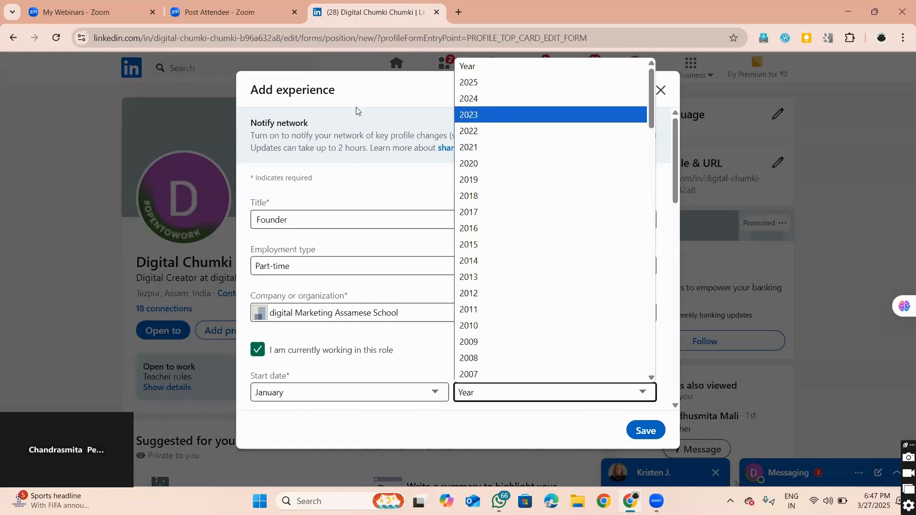
pyautogui.click(489, 116)
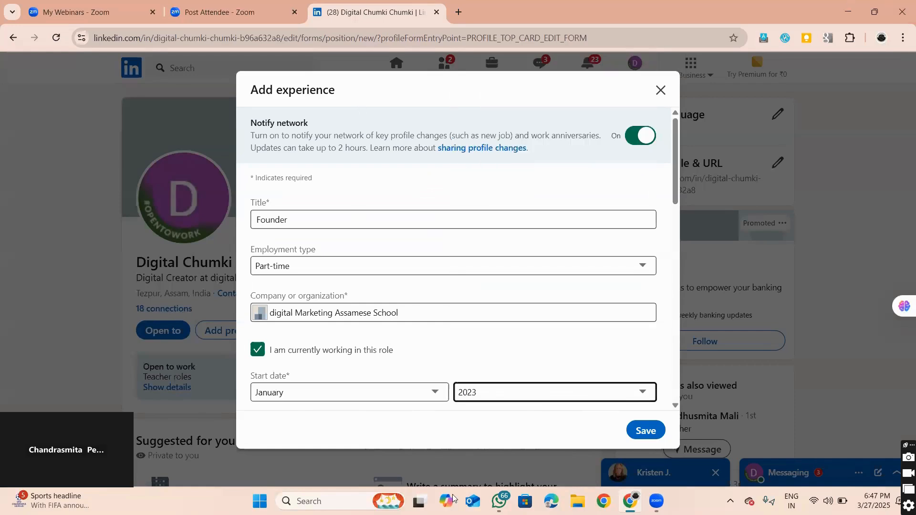
# - Save the new position and post the suggested update about the Founder role to the network
pyautogui.click(645, 431)
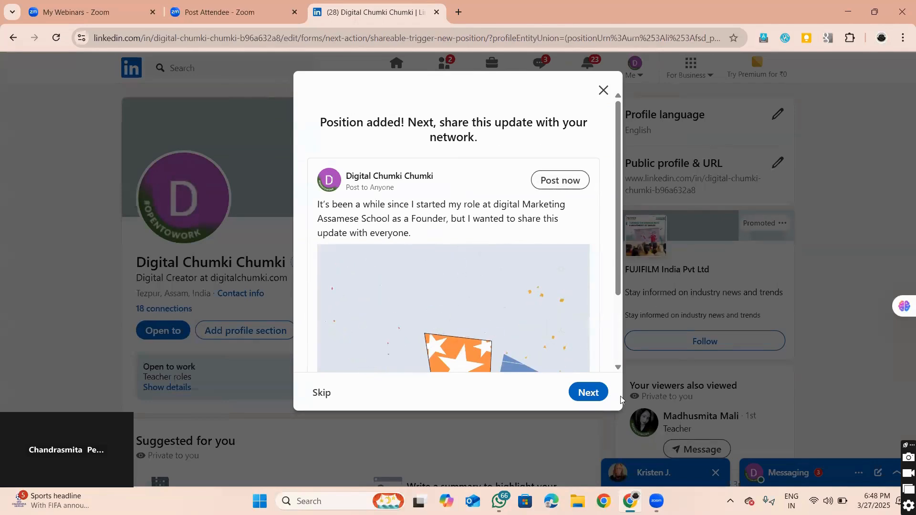
pyautogui.click(594, 393)
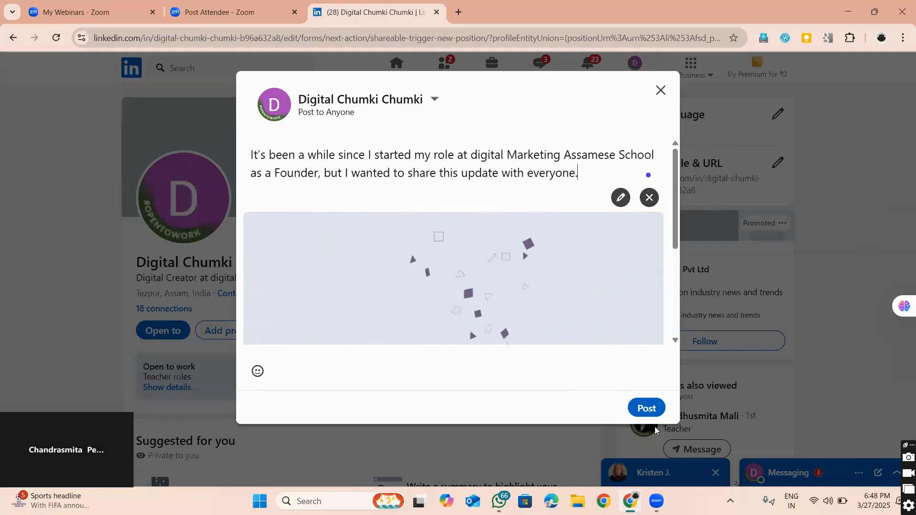
pyautogui.click(646, 406)
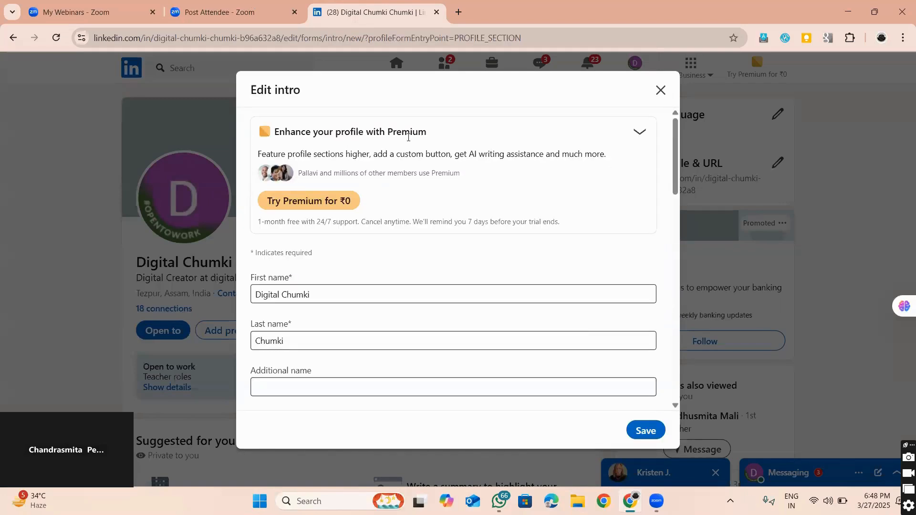
# - Recheck the intro form down to the website link, and close it discarding the unsaved changes
pyautogui.click(657, 84)
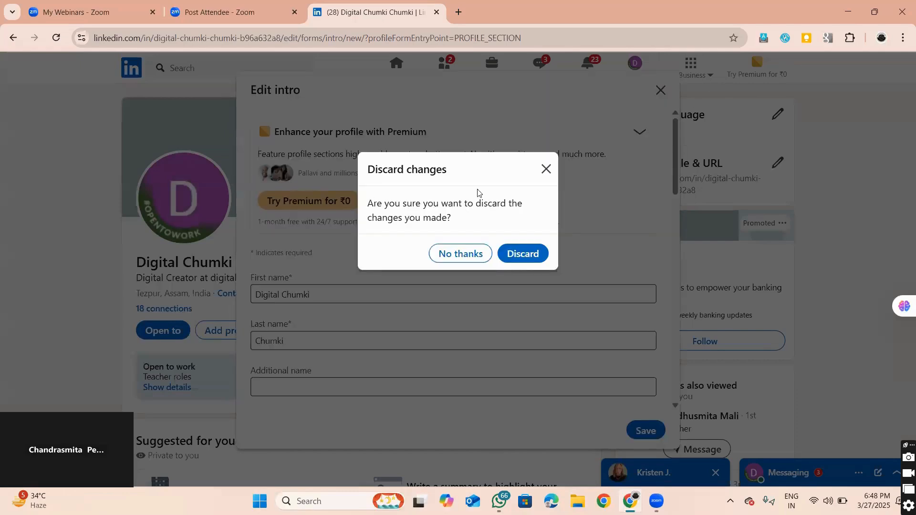
pyautogui.click(471, 253)
pyautogui.scroll(-1, 329, 238)
pyautogui.scroll(-10, 329, 237)
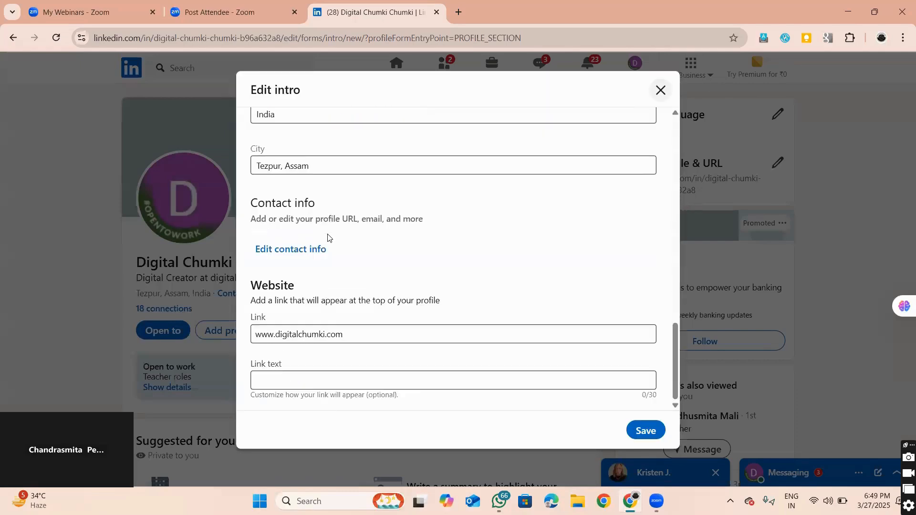
pyautogui.scroll(10, 328, 237)
pyautogui.click(660, 92)
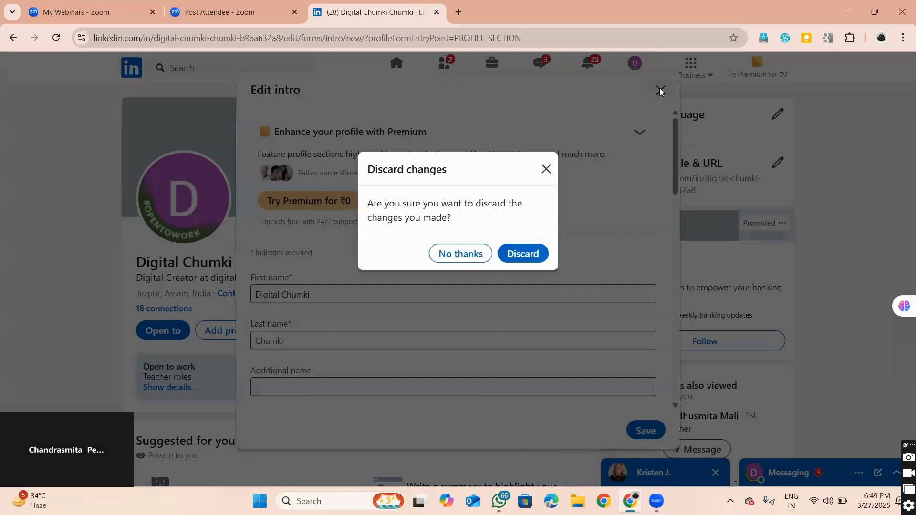
pyautogui.click(503, 254)
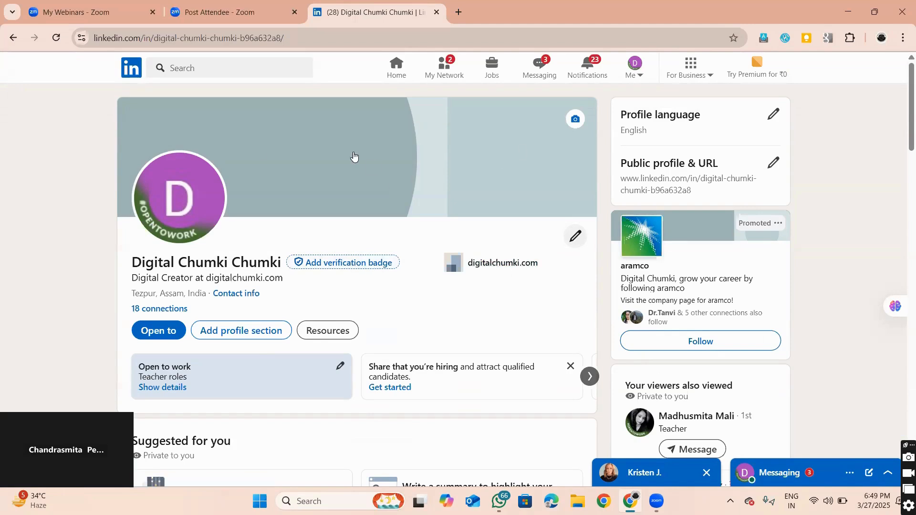
# - Upload Logo M.jpg from the Downloads folder as the profile's cover image
pyautogui.click(576, 120)
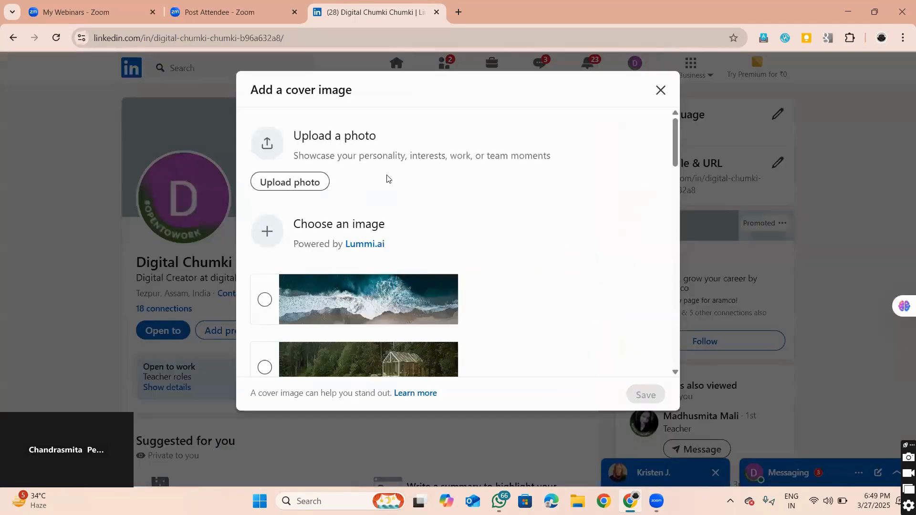
pyautogui.click(283, 182)
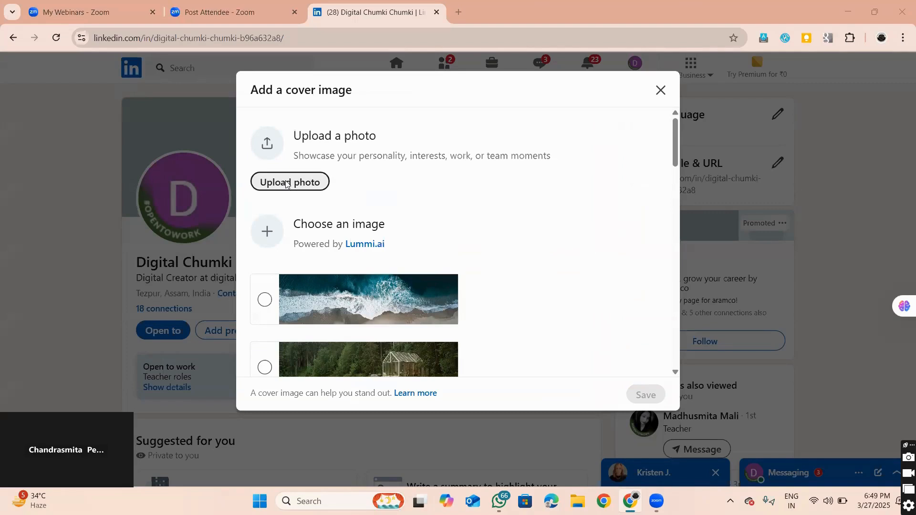
pyautogui.scroll(-3, 180, 181)
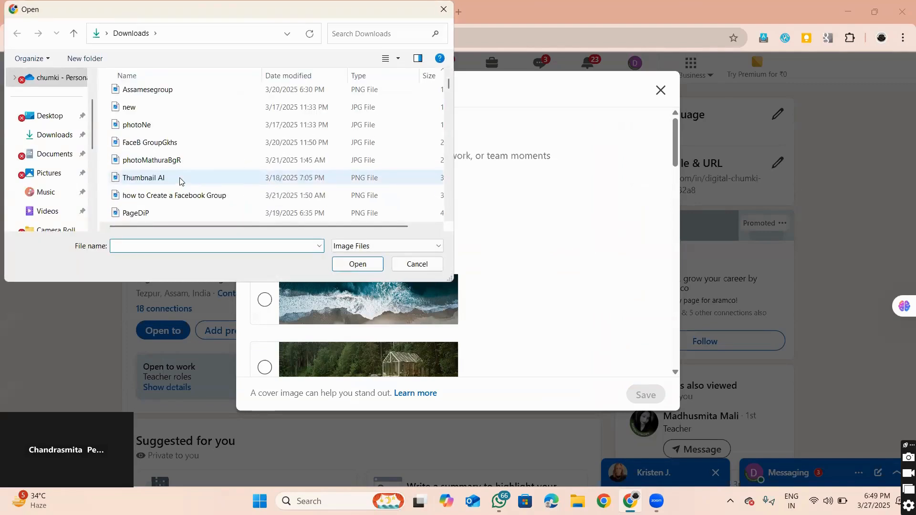
pyautogui.scroll(-3, 167, 167)
pyautogui.scroll(-3, 171, 153)
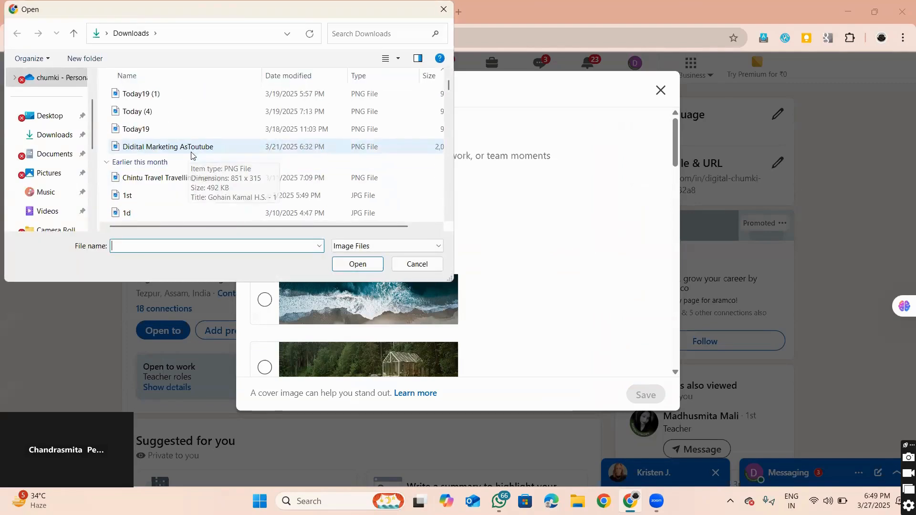
pyautogui.scroll(-3, 169, 150)
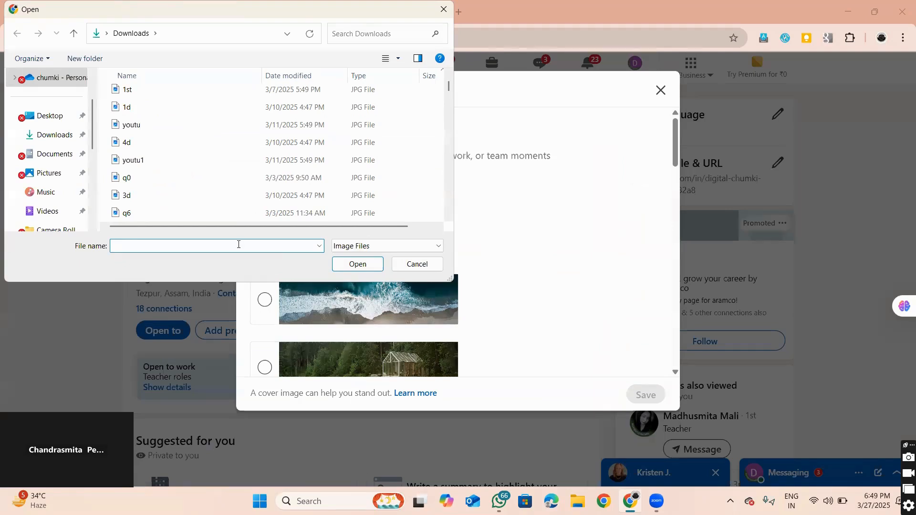
pyautogui.write('Logo')
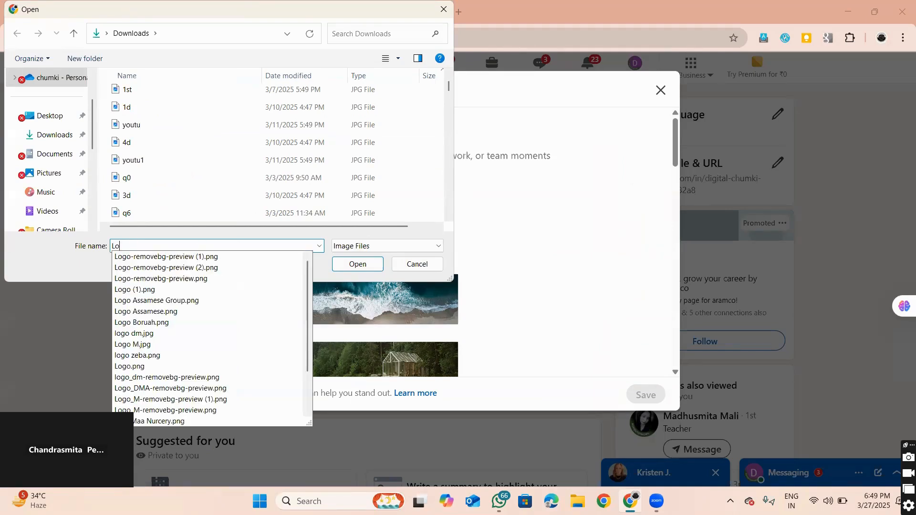
pyautogui.click(128, 344)
pyautogui.click(358, 264)
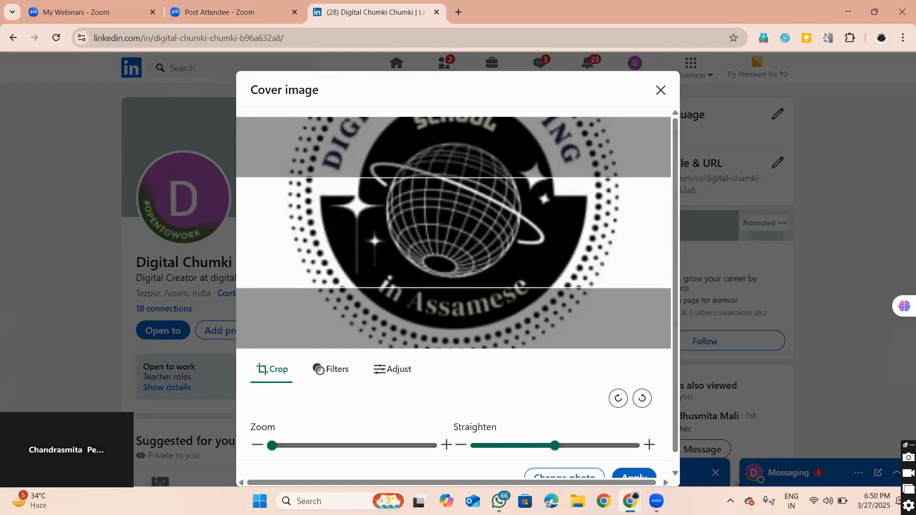
# - Straighten the cover image to -16 and apply it to the profile
pyautogui.moveTo(555, 449); pyautogui.dragTo(527, 450)
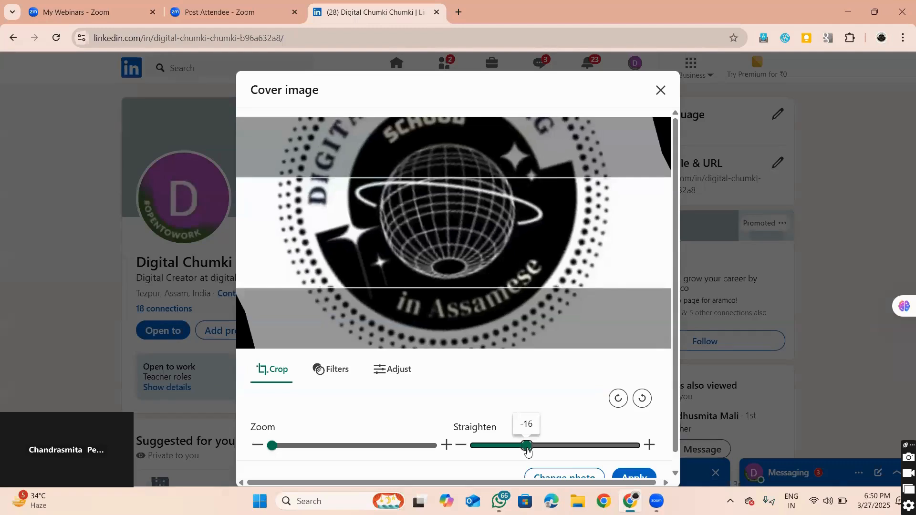
pyautogui.scroll(-1, 596, 458)
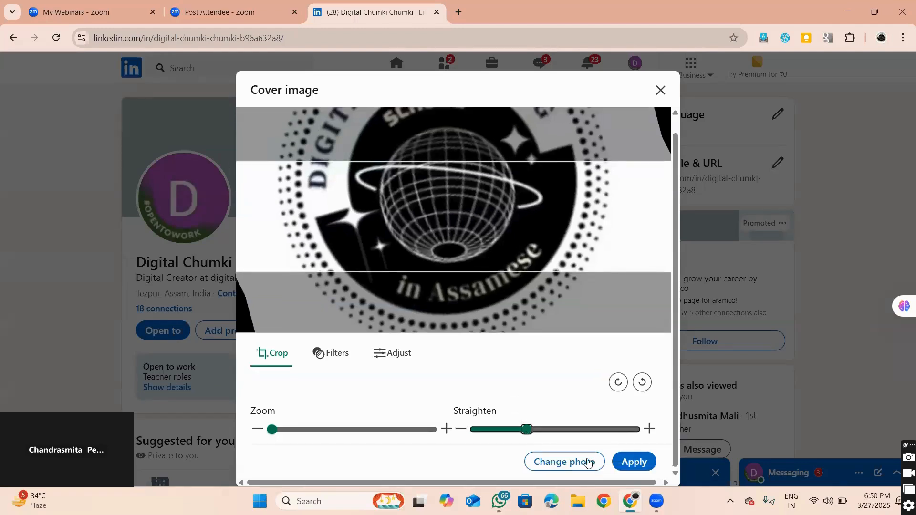
pyautogui.click(635, 461)
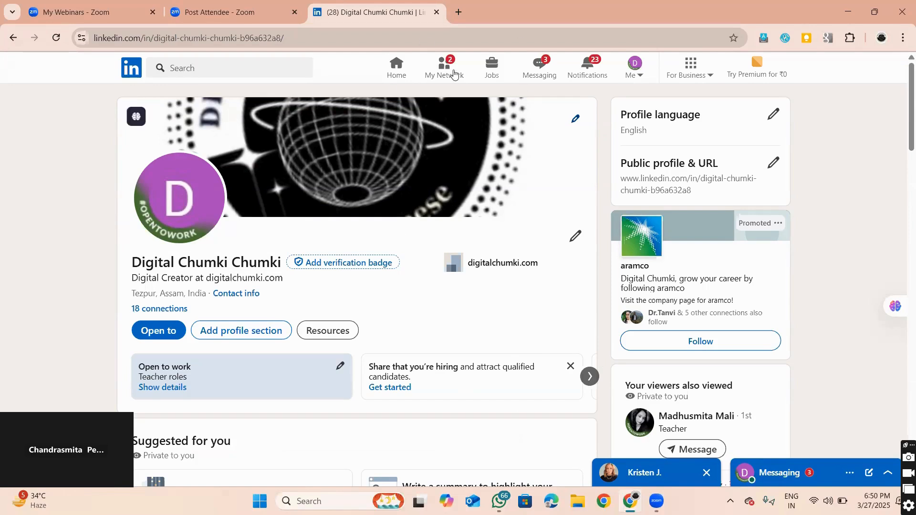
# - Switch to Canva in a new browser tab and create a blank LinkedIn Background Photo design
pyautogui.click(459, 12)
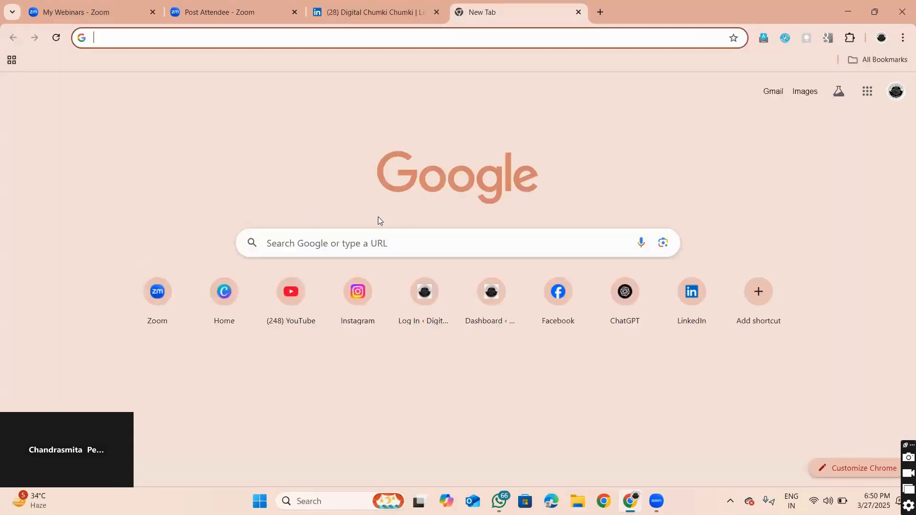
pyautogui.click(227, 292)
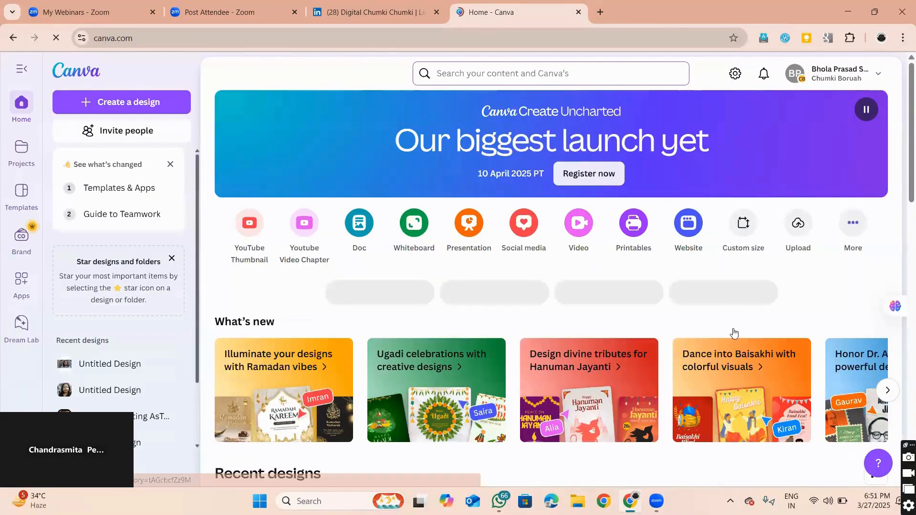
pyautogui.click(134, 101)
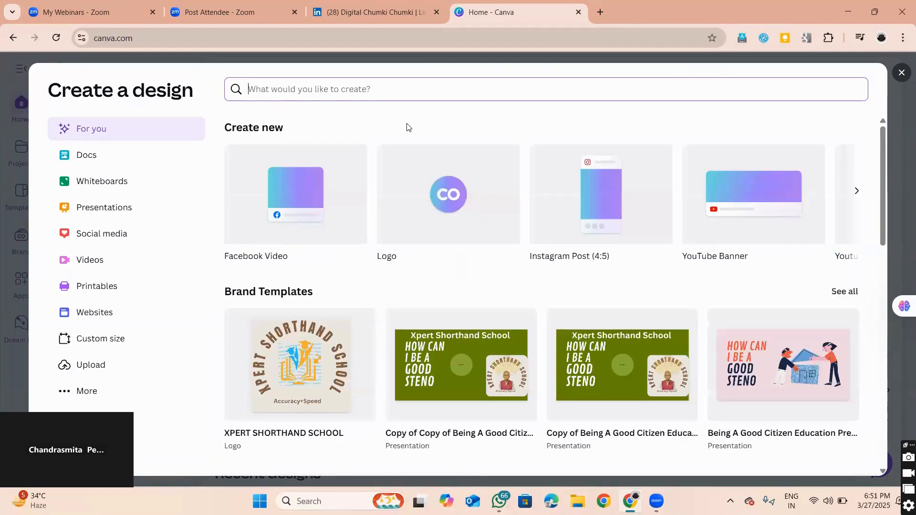
pyautogui.write('Li')
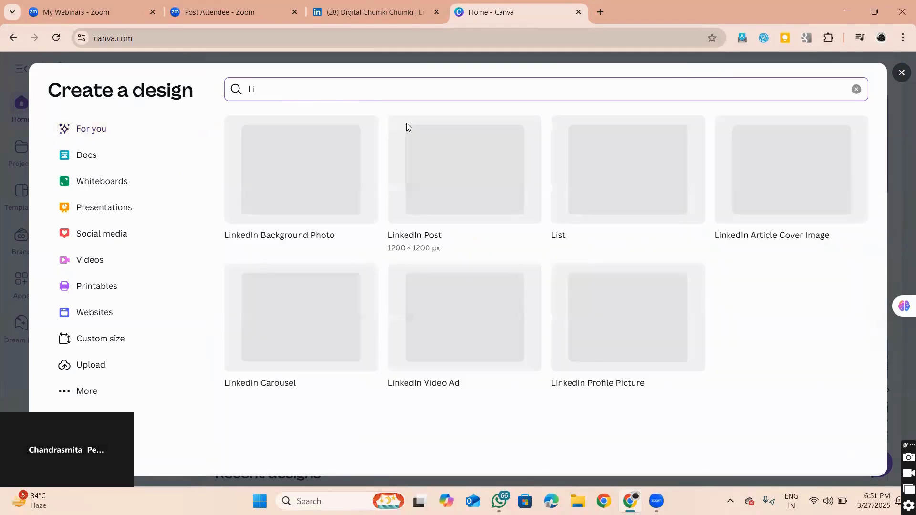
pyautogui.write('nkedin')
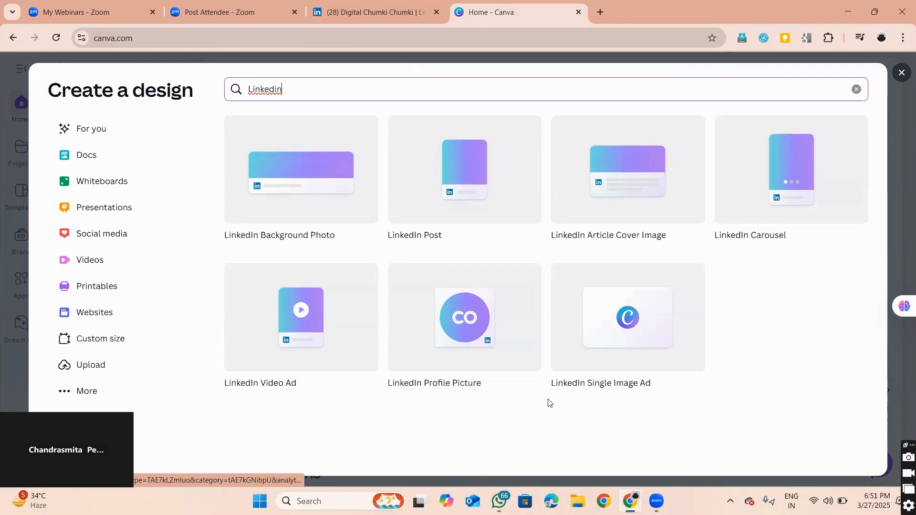
pyautogui.click(283, 172)
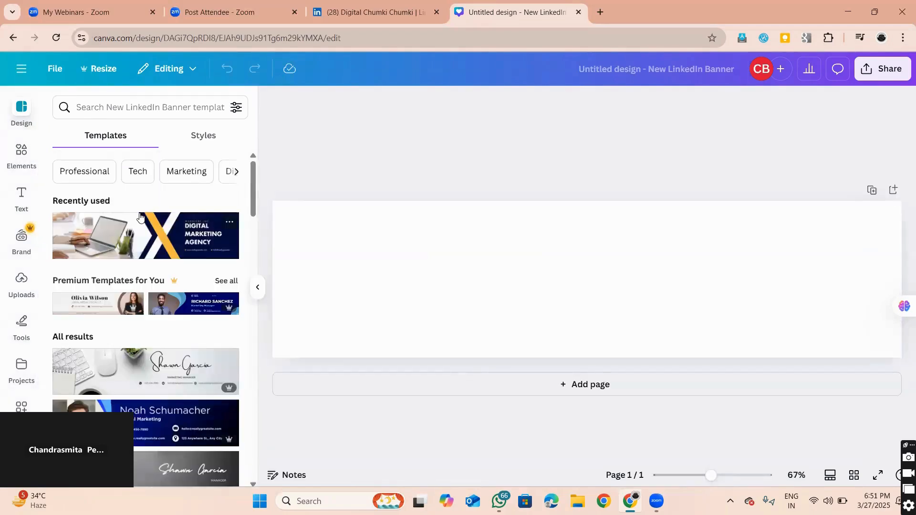
# - Browse the banner templates and apply the recently used yellow and blue Digital Marketing Agency template
pyautogui.scroll(-5, 140, 216)
pyautogui.scroll(5, 140, 215)
pyautogui.scroll(-5, 198, 263)
pyautogui.scroll(5, 198, 261)
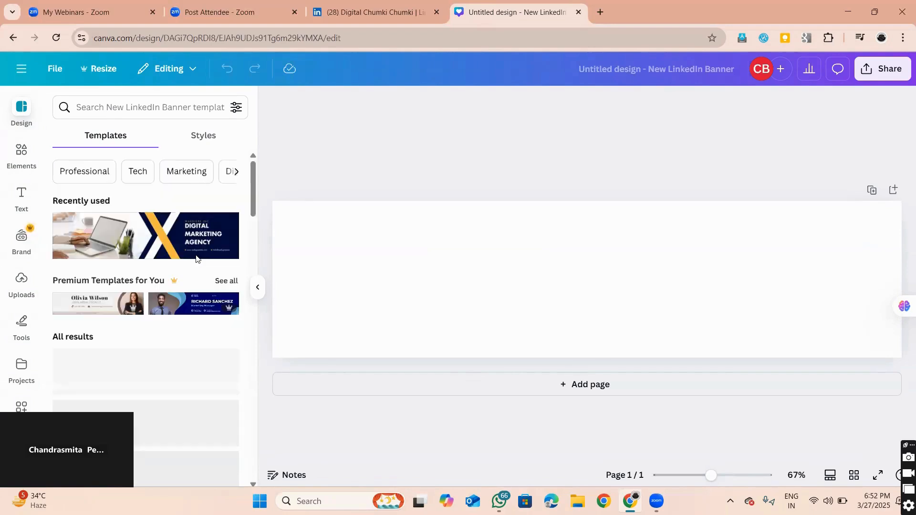
pyautogui.click(130, 242)
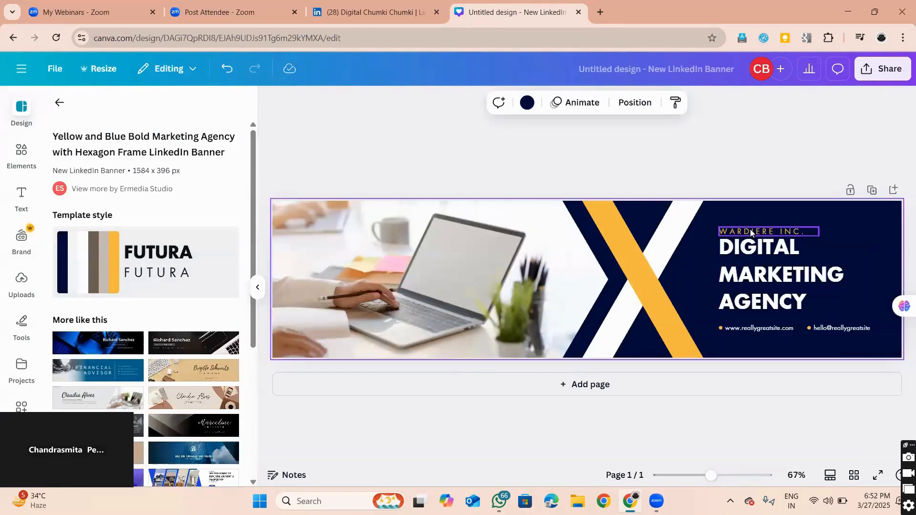
# - Delete the company name above the heading and change the heading's last word to SCHOOL
pyautogui.click(768, 231)
pyautogui.click(797, 202)
pyautogui.click(802, 300)
pyautogui.click(805, 299)
pyautogui.click(806, 300)
pyautogui.press('BackSpace')
pyautogui.press('BackSpace')
pyautogui.press('BackSpace')
pyautogui.press('BackSpace')
pyautogui.press('BackSpace')
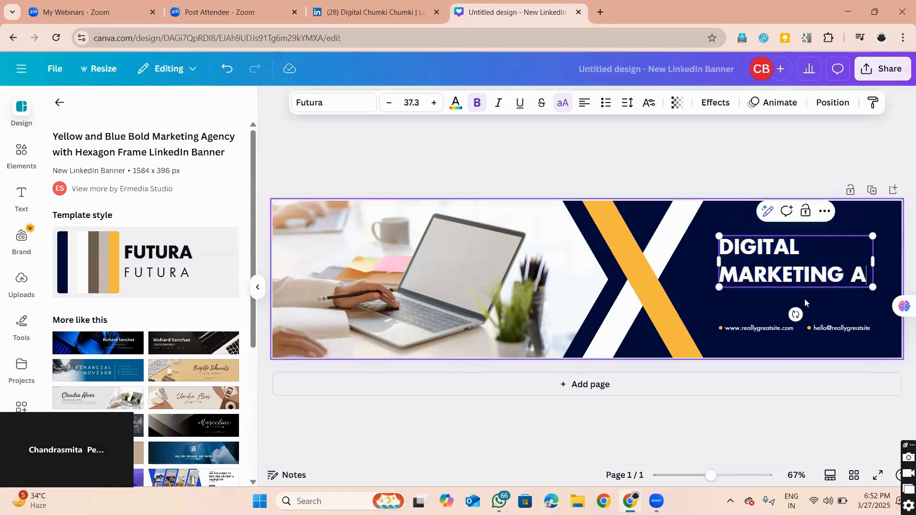
pyautogui.press('BackSpace')
pyautogui.write('SCHOOL')
pyautogui.click(761, 330)
pyautogui.click(780, 328)
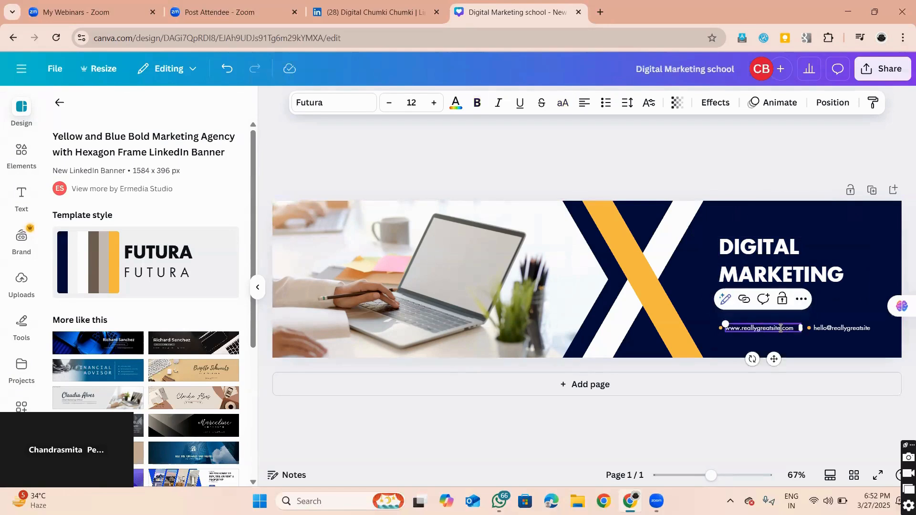
pyautogui.press('BackSpace')
pyautogui.press('BackSpace')
pyautogui.press('BackSpace')
pyautogui.press('BackSpace')
pyautogui.press('BackSpace')
pyautogui.press('BackSpace')
pyautogui.press('BackSpace')
pyautogui.press('BackSpace')
pyautogui.press('BackSpace')
pyautogui.press('BackSpace')
pyautogui.press('BackSpace')
pyautogui.press('BackSpace')
pyautogui.press('BackSpace')
pyautogui.press('BackSpace')
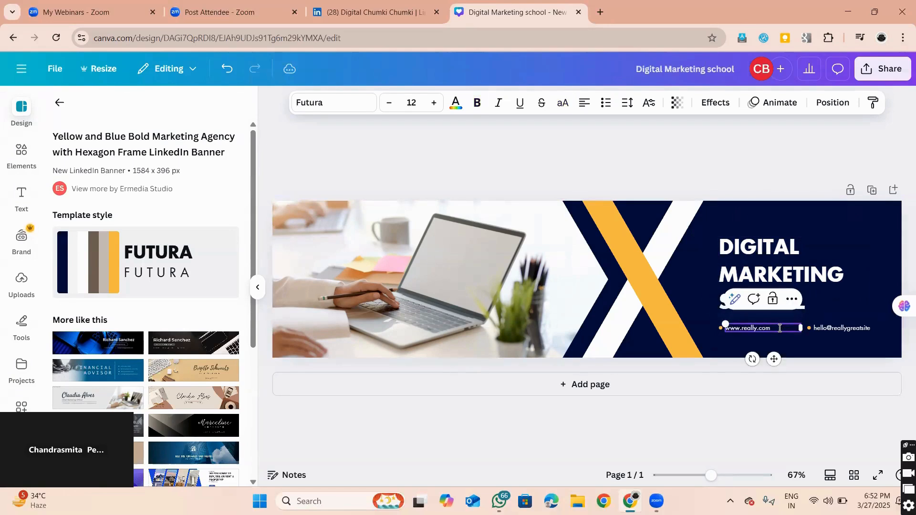
pyautogui.write('digitalchumki')
pyautogui.click(854, 330)
pyautogui.click(877, 305)
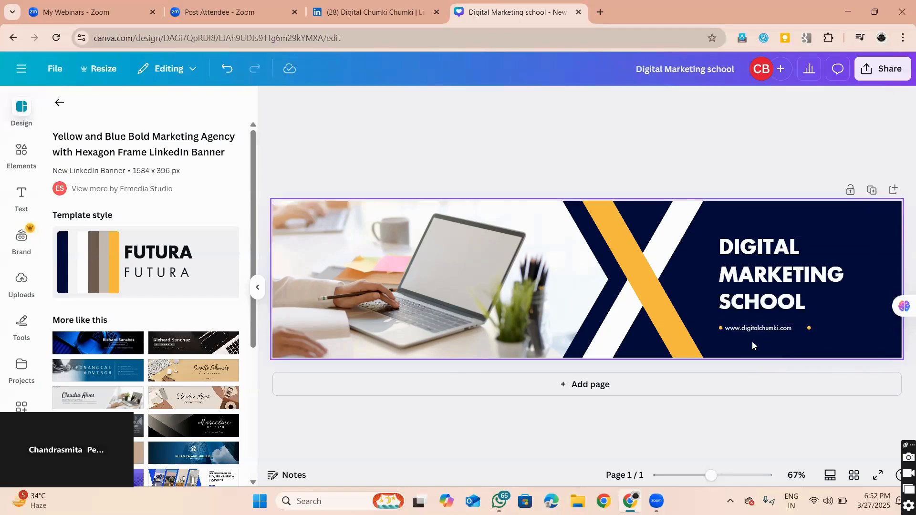
# - Enlarge the web address to about font size 21.1 and move it to the banner's lower right corner
pyautogui.click(753, 329)
pyautogui.moveTo(719, 321); pyautogui.dragTo(667, 314)
pyautogui.click(826, 315)
pyautogui.moveTo(766, 329); pyautogui.dragTo(870, 351)
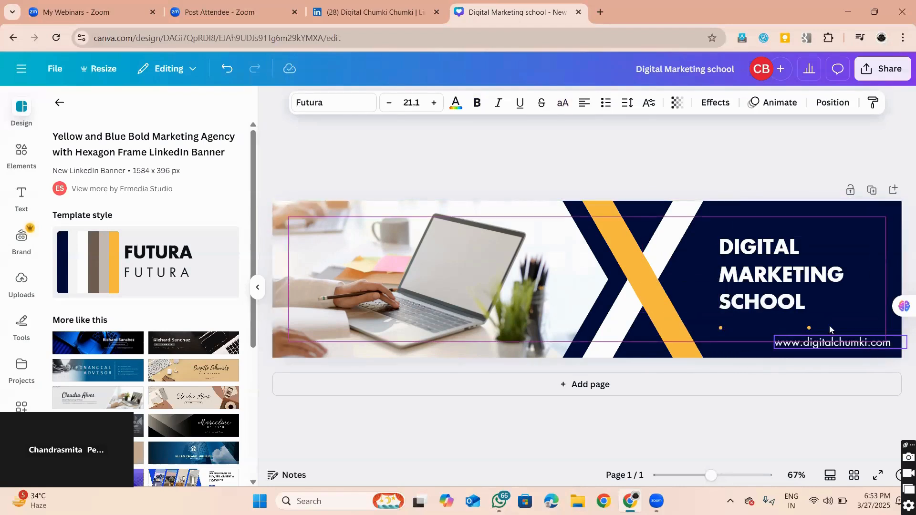
# - Insert ASSAMESE before SCHOOL in the heading and widen its text box so the heading fits on two lines
pyautogui.click(838, 272)
pyautogui.click(845, 269)
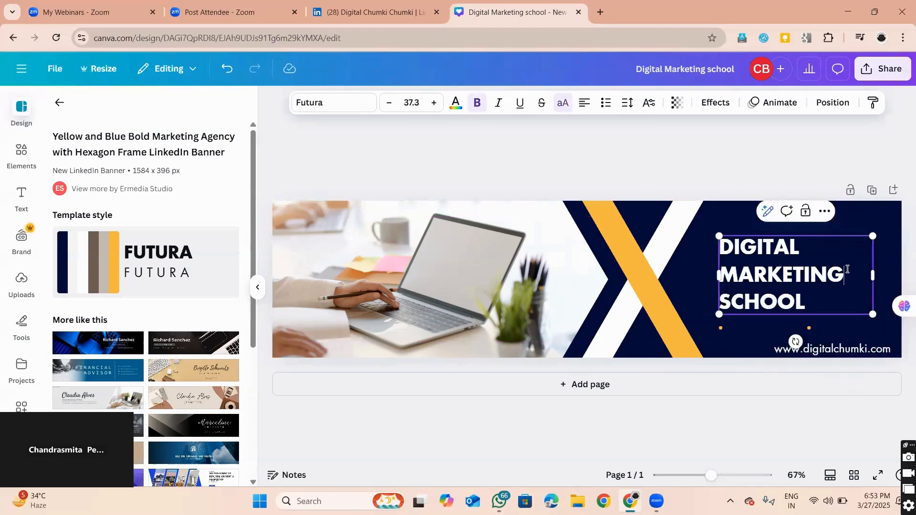
pyautogui.write('ASSAME')
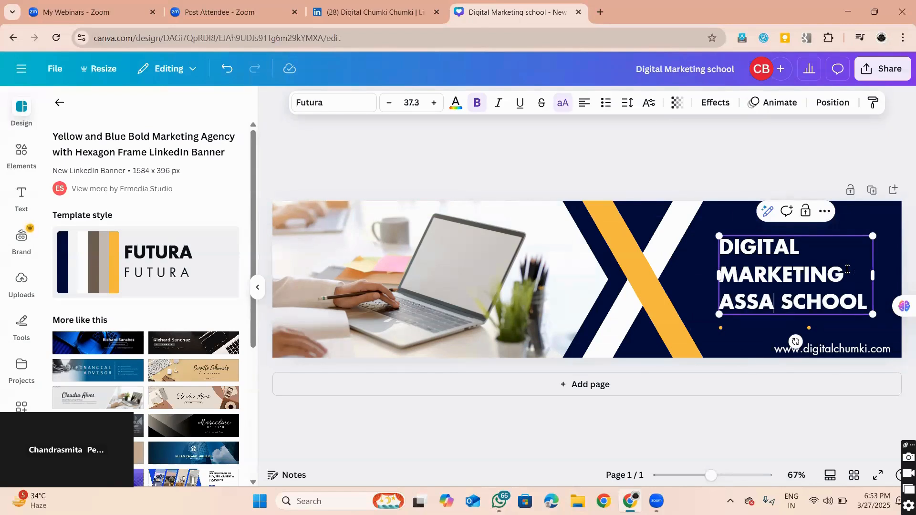
pyautogui.write('SE')
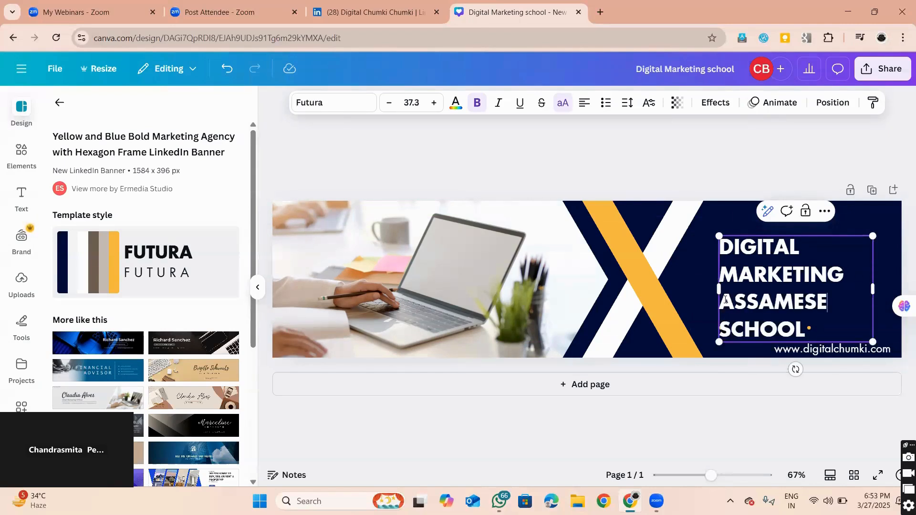
pyautogui.moveTo(719, 289); pyautogui.dragTo(595, 280)
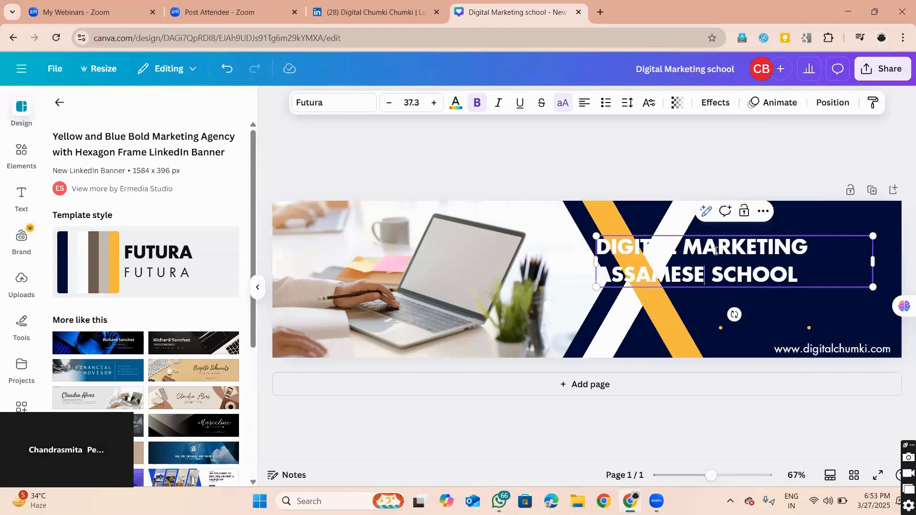
pyautogui.click(787, 312)
# - Shift the crossing diagonal stripes left and place the heading beside them, reduced to about font size 29.9
pyautogui.moveTo(780, 273); pyautogui.dragTo(861, 276)
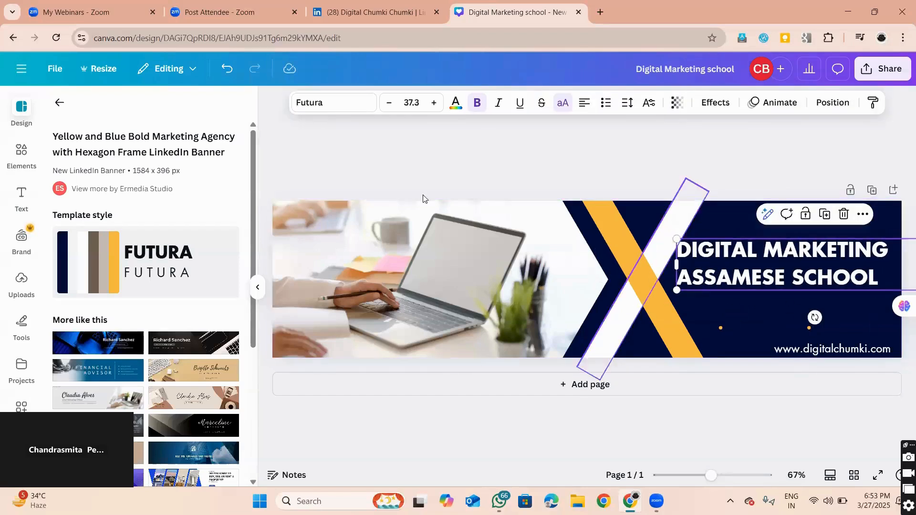
pyautogui.moveTo(634, 260); pyautogui.dragTo(565, 282)
pyautogui.moveTo(713, 266); pyautogui.dragTo(645, 262)
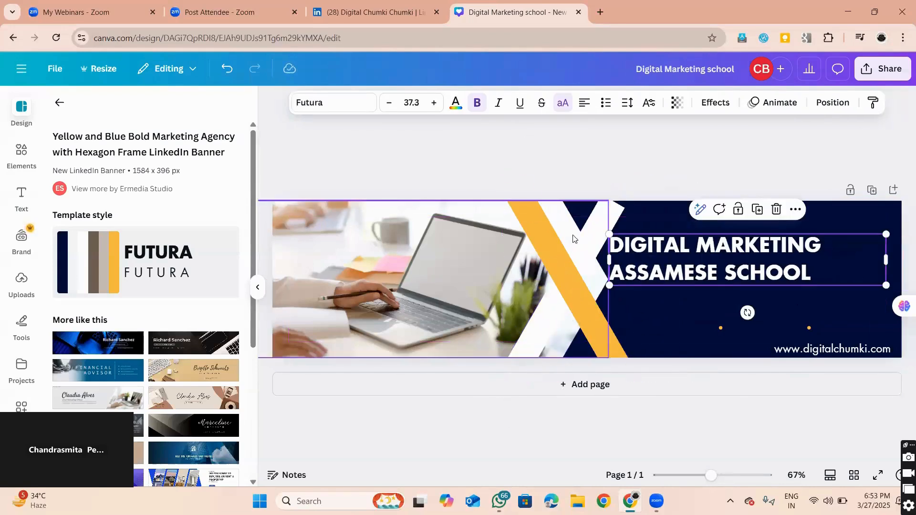
pyautogui.moveTo(609, 235); pyautogui.dragTo(636, 251)
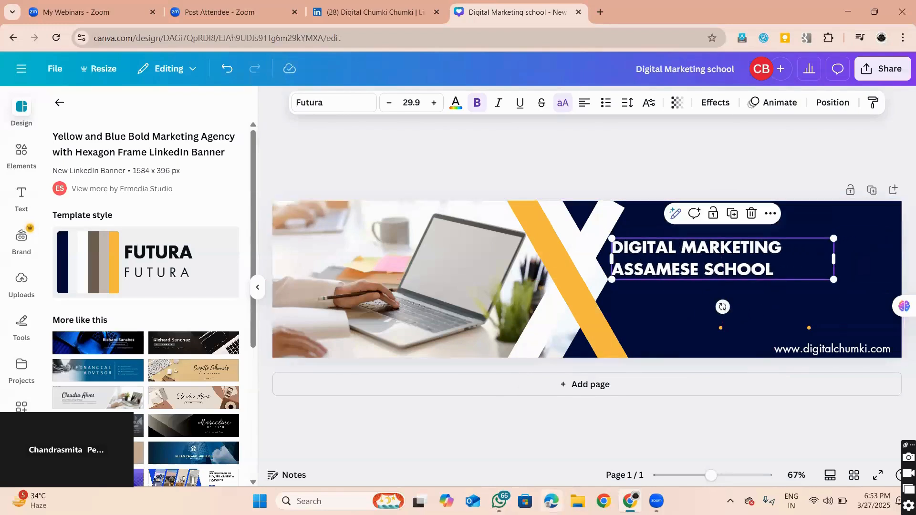
# - Pull the white diagonal stripe away from the yellow one and delete it
pyautogui.moveTo(570, 238); pyautogui.dragTo(348, 274)
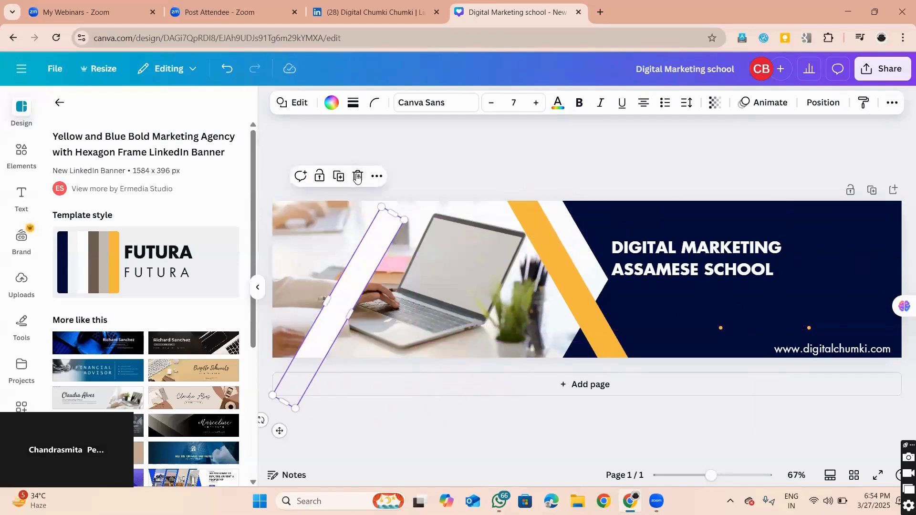
pyautogui.click(358, 177)
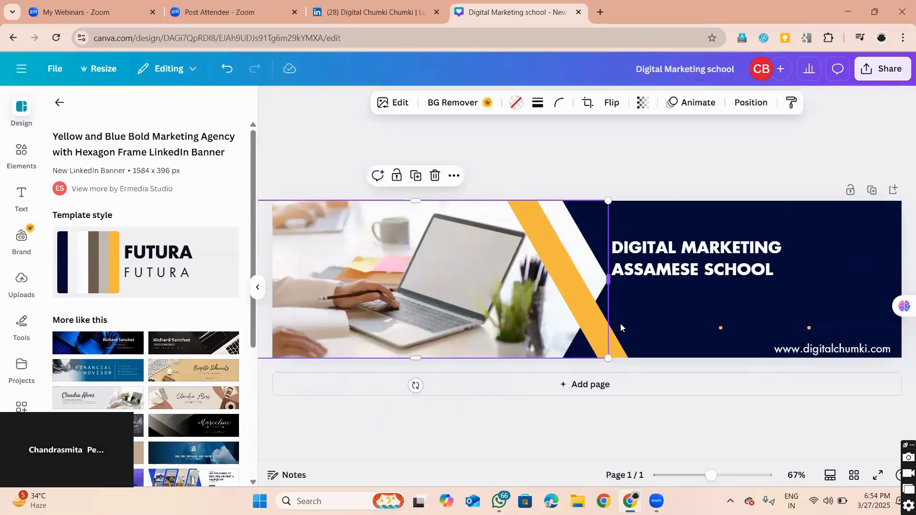
# - Narrow the laptop photo from its right edge and move the heading left into the freed space
pyautogui.moveTo(608, 280); pyautogui.dragTo(520, 301)
pyautogui.click(572, 290)
pyautogui.moveTo(620, 258); pyautogui.dragTo(531, 242)
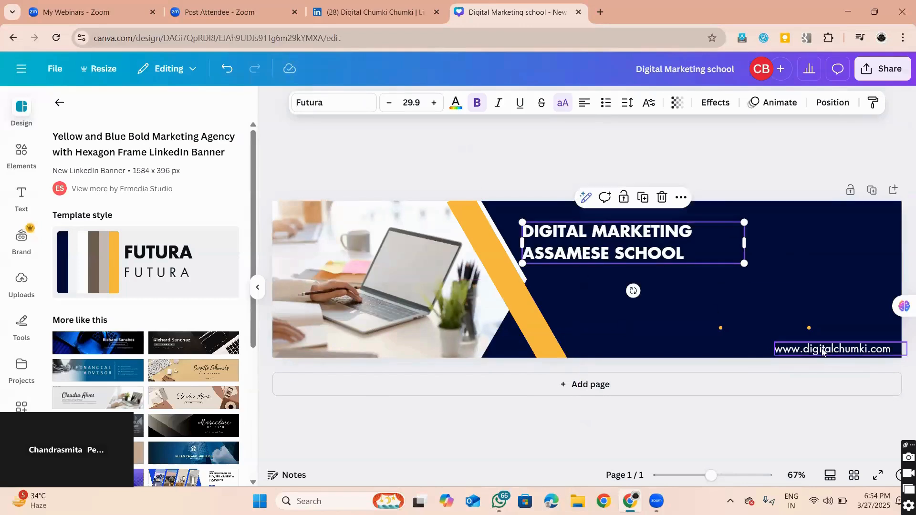
# - Delete the two small yellow dots and move the web address to the lower middle, beside the yellow stripe
pyautogui.click(724, 333)
pyautogui.click(721, 328)
pyautogui.click(741, 304)
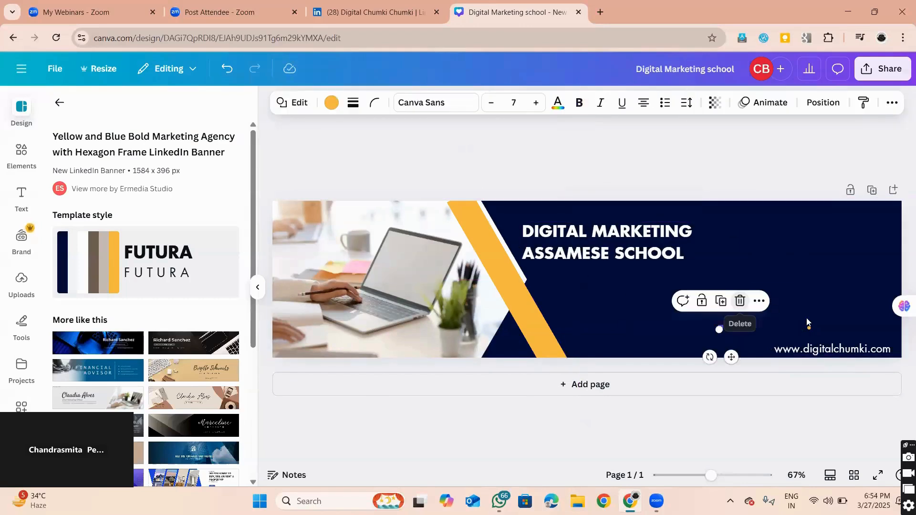
pyautogui.click(808, 328)
pyautogui.click(828, 302)
pyautogui.moveTo(816, 351); pyautogui.dragTo(548, 333)
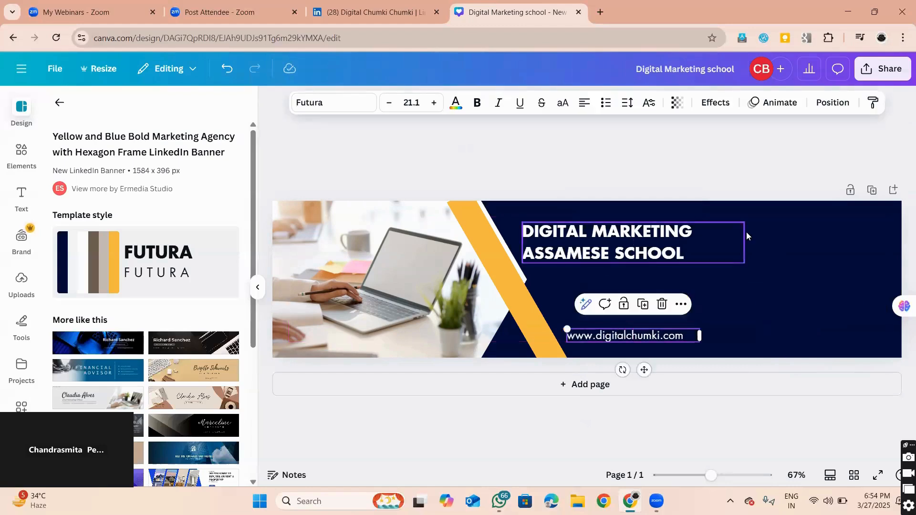
# - Enlarge the heading to about font size 36.9 and reposition it at the top of the dark blue area
pyautogui.click(635, 257)
pyautogui.moveTo(520, 219); pyautogui.dragTo(471, 209)
pyautogui.moveTo(651, 229); pyautogui.dragTo(706, 237)
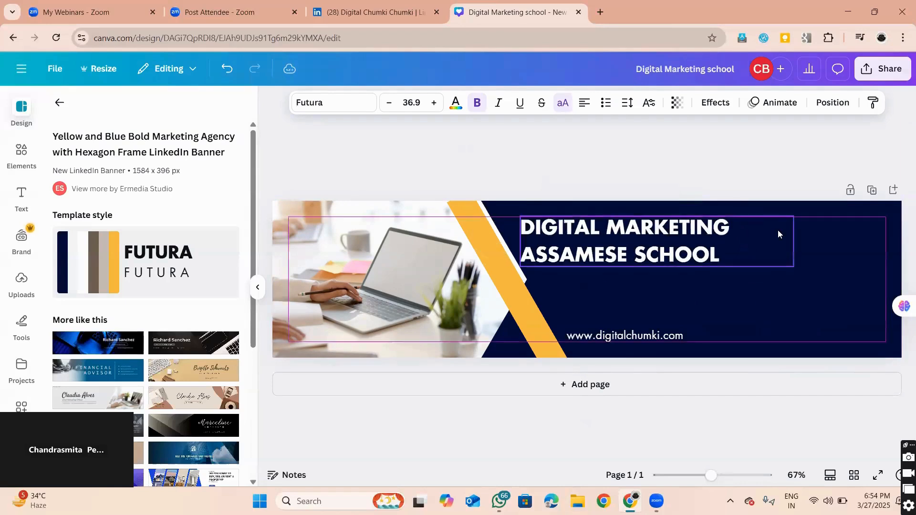
pyautogui.moveTo(793, 243)
pyautogui.mouseDown()
pyautogui.moveTo(781, 242)
pyautogui.moveTo(794, 242)
pyautogui.mouseUp()
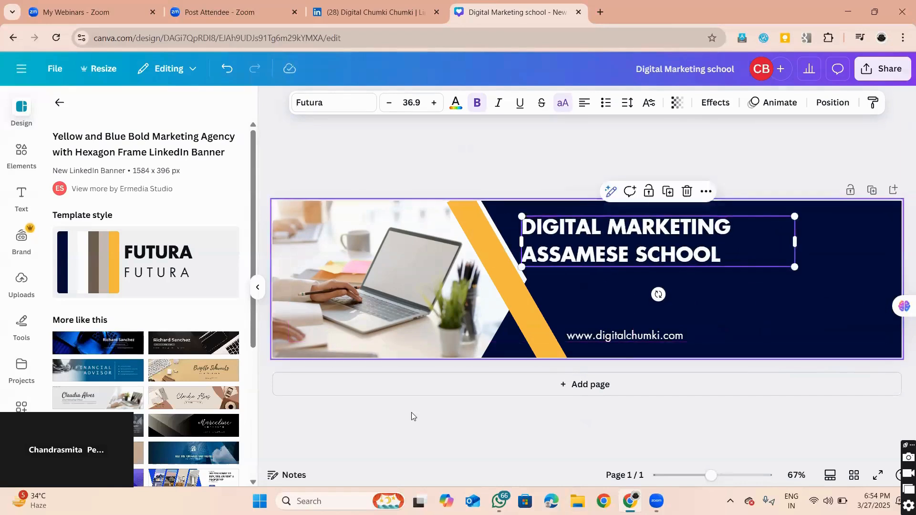
# - Rename the design as Linkedin
pyautogui.click(587, 317)
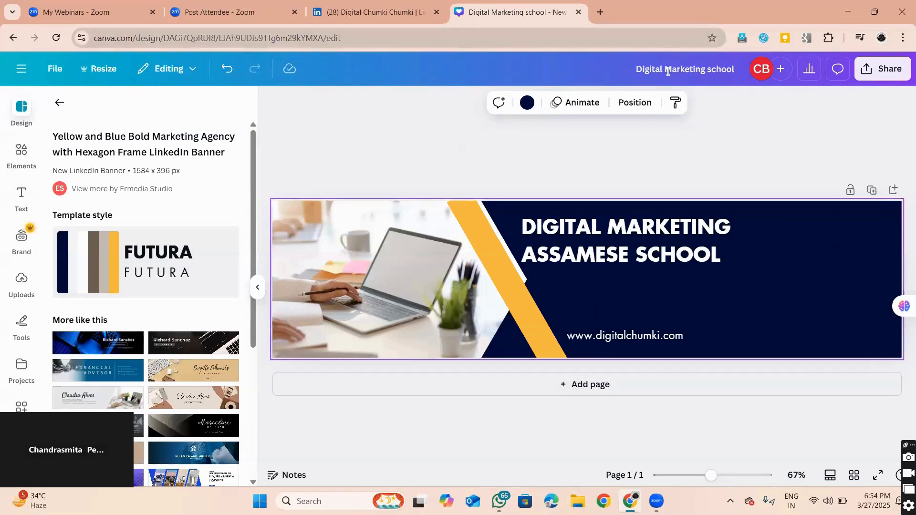
pyautogui.click(736, 68)
pyautogui.press('BackSpace')
pyautogui.press('BackSpace')
pyautogui.press('BackSpace')
pyautogui.press('BackSpace')
pyautogui.press('BackSpace')
pyautogui.press('BackSpace')
pyautogui.press('BackSpace')
pyautogui.press('BackSpace')
pyautogui.press('BackSpace')
pyautogui.press('BackSpace')
pyautogui.press('BackSpace')
pyautogui.press('BackSpace')
pyautogui.press('BackSpace')
pyautogui.press('BackSpace')
pyautogui.press('BackSpace')
pyautogui.press('BackSpace')
pyautogui.press('BackSpace')
pyautogui.press('BackSpace')
pyautogui.press('BackSpace')
pyautogui.press('BackSpace')
pyautogui.press('BackSpace')
pyautogui.press('BackSpace')
pyautogui.press('BackSpace')
pyautogui.press('BackSpace')
pyautogui.write('Linkedin')
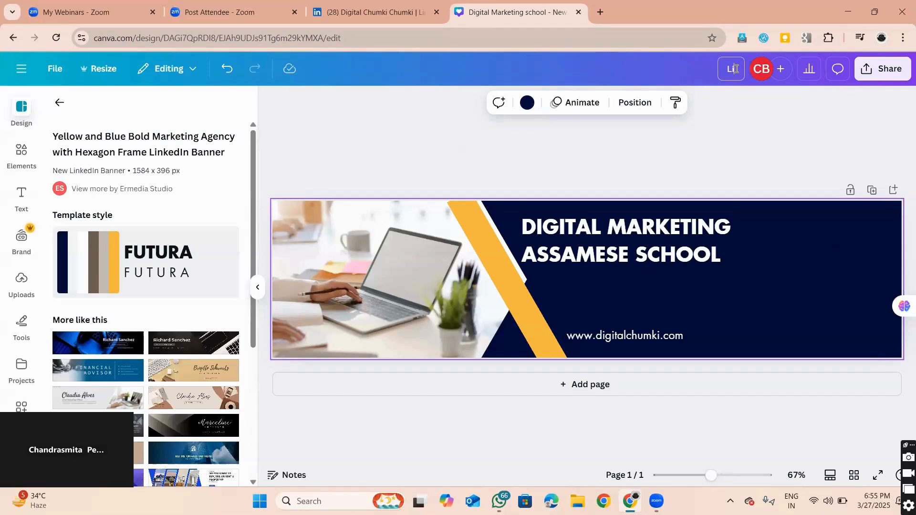
# - Download the finished banner as a PNG file
pyautogui.click(881, 69)
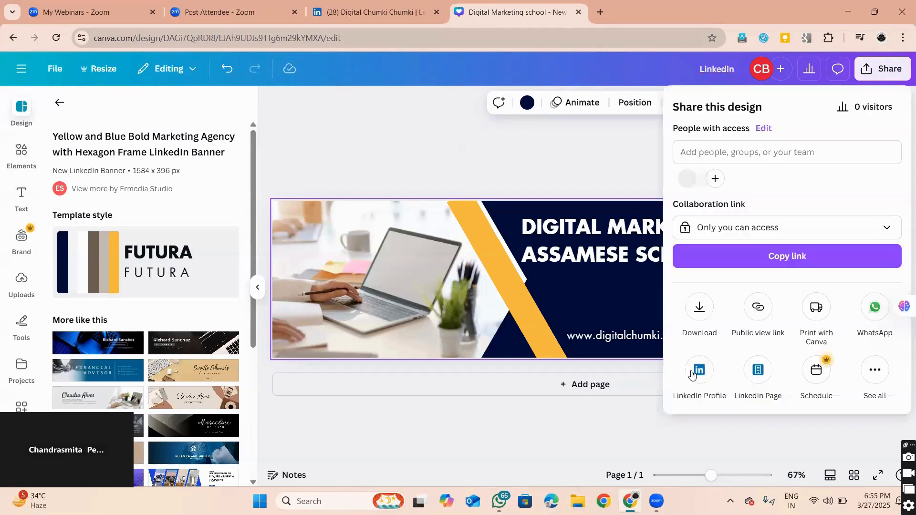
pyautogui.click(698, 311)
pyautogui.click(768, 338)
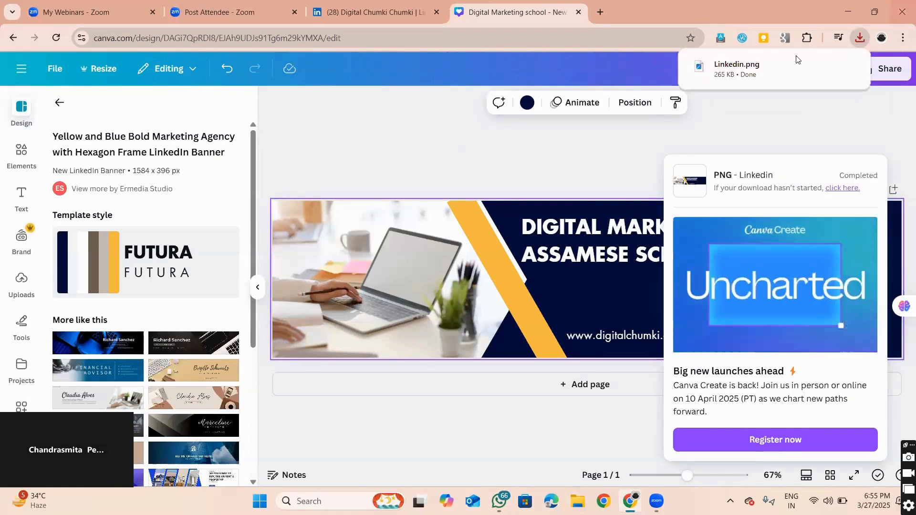
# - Switch to the LinkedIn profile and start changing the photo used as its cover image
pyautogui.click(362, 12)
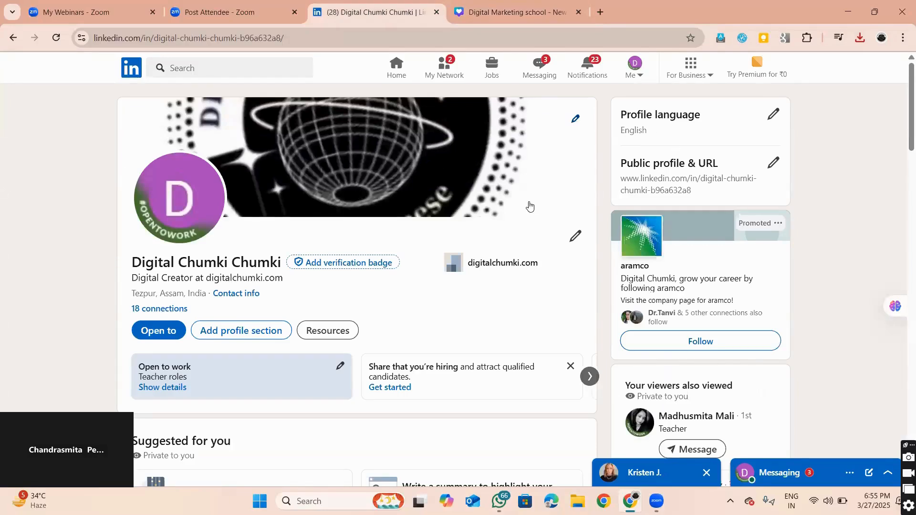
pyautogui.click(575, 116)
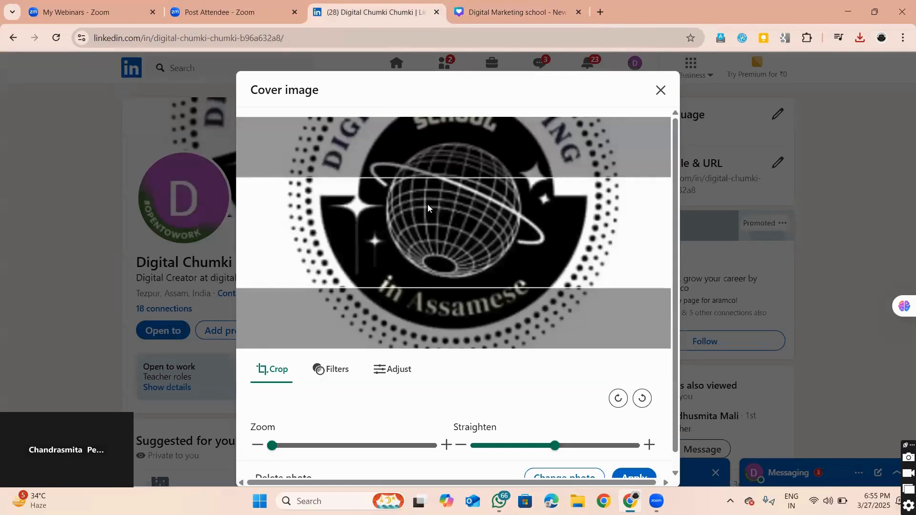
pyautogui.scroll(-1, 507, 249)
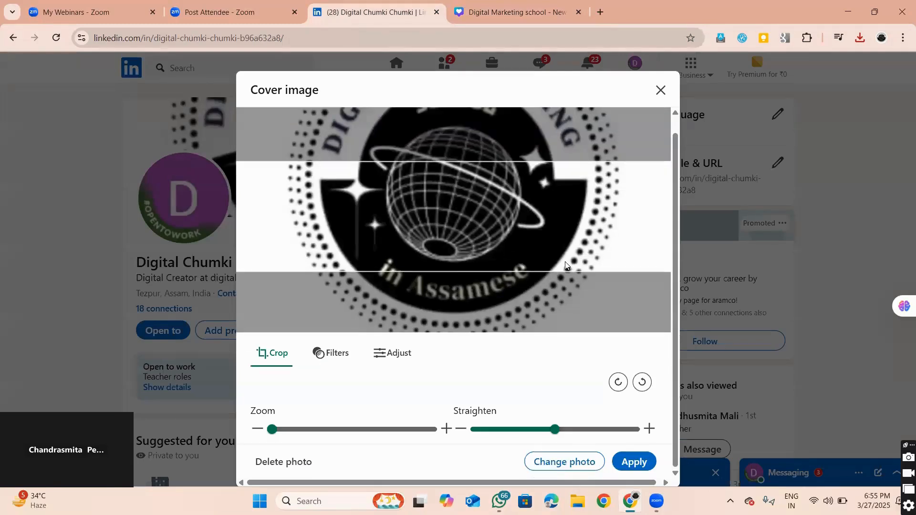
pyautogui.click(548, 461)
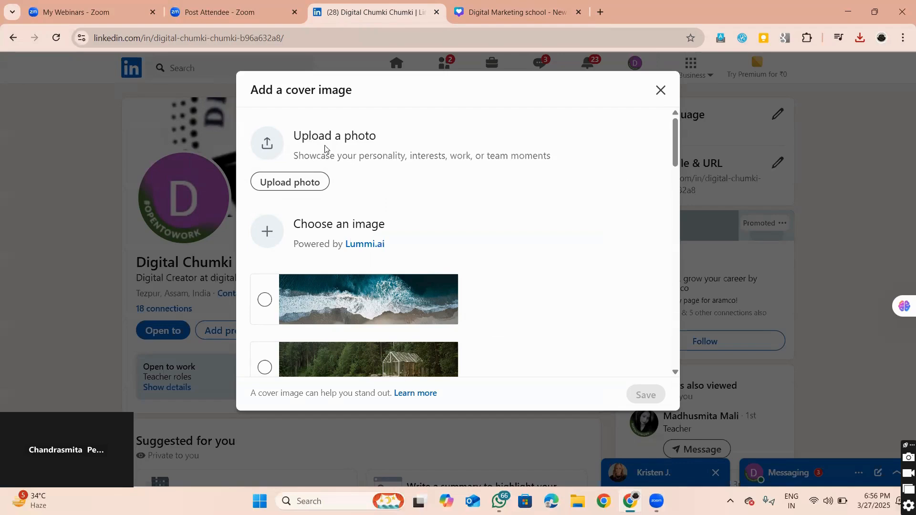
# - Upload the Linkedin PNG from the Downloads folder as the cover image and apply it with the default crop
pyautogui.doubleClick(274, 143)
pyautogui.click(274, 143)
pyautogui.click(288, 182)
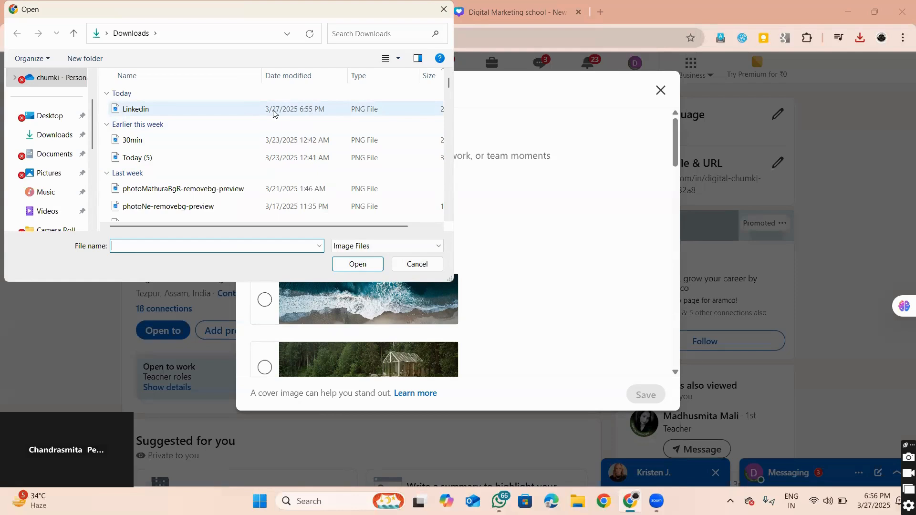
pyautogui.click(127, 109)
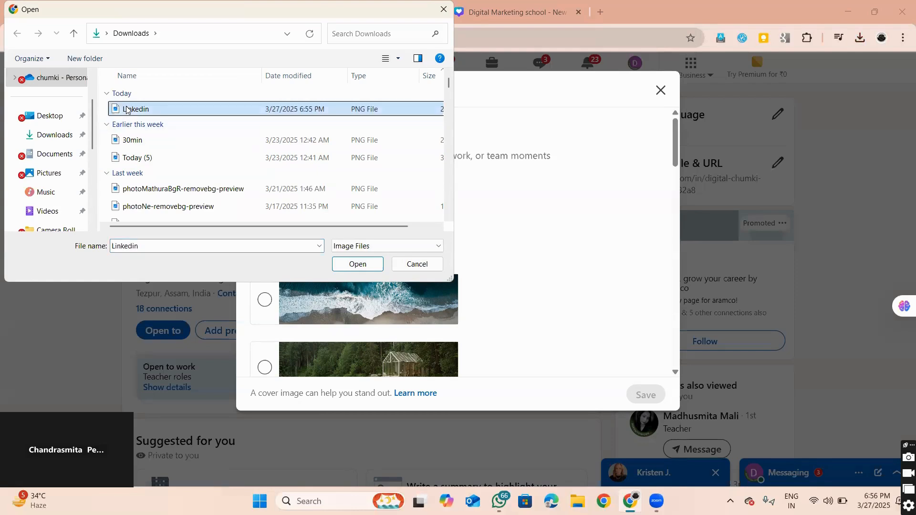
pyautogui.click(339, 265)
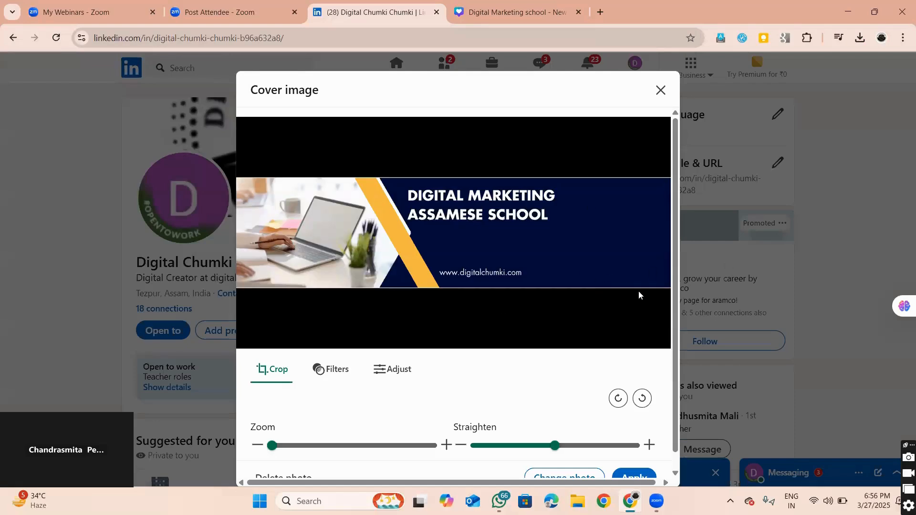
pyautogui.scroll(-1, 506, 353)
pyautogui.click(629, 461)
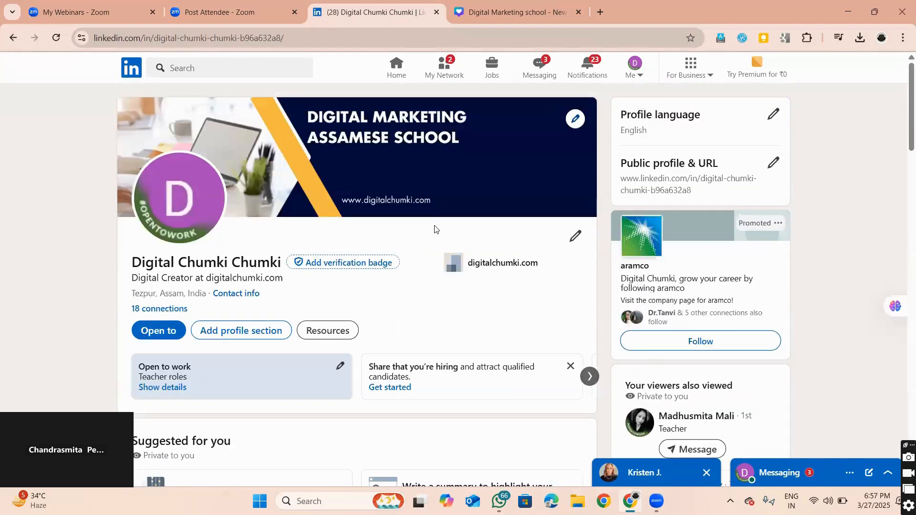
# - Review the whole profile page, from the new cover banner through the analytics, activity, experience, skills and interests sections
pyautogui.scroll(-15, 477, 225)
pyautogui.scroll(15, 480, 225)
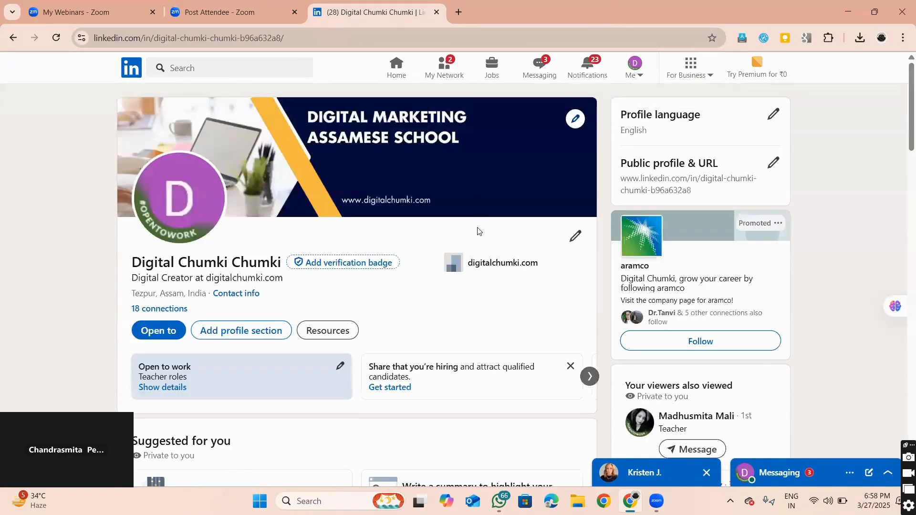
pyautogui.scroll(-10, 482, 127)
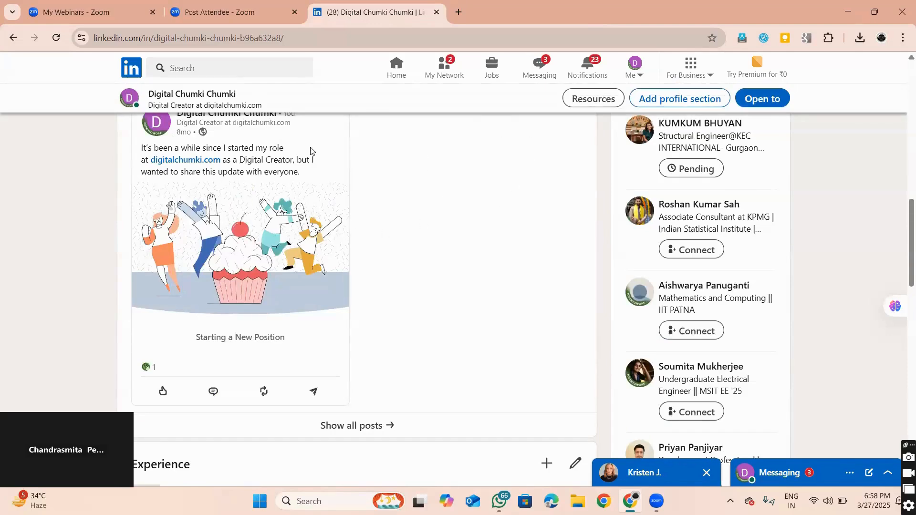
pyautogui.scroll(7, 224, 197)
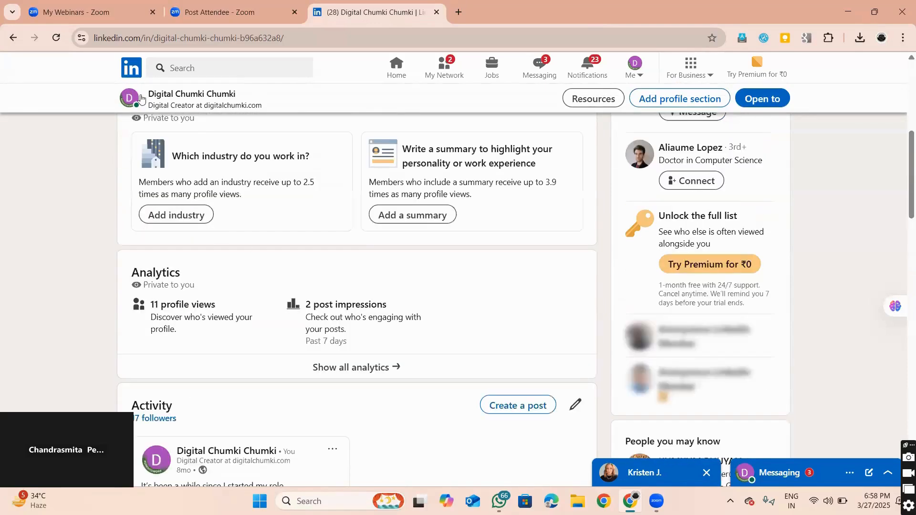
pyautogui.scroll(-10, 411, 175)
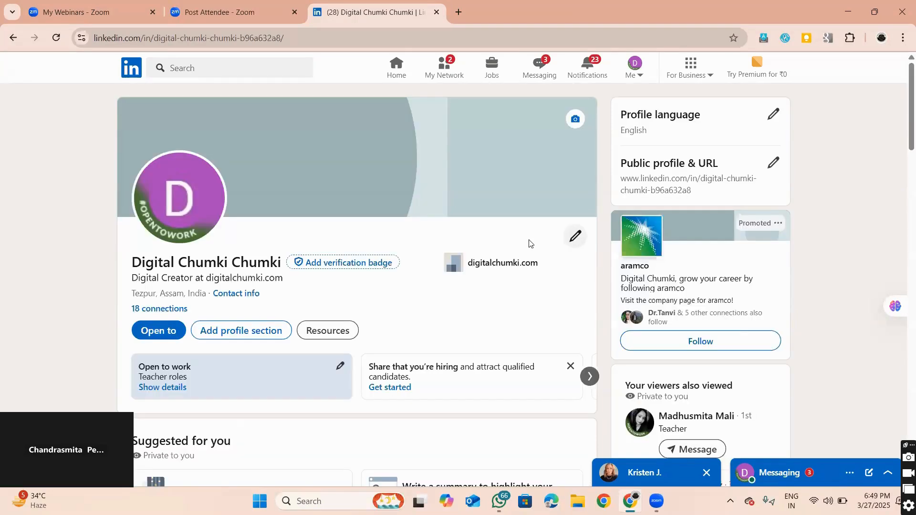
pyautogui.scroll(-6, 528, 256)
pyautogui.scroll(-10, 528, 256)
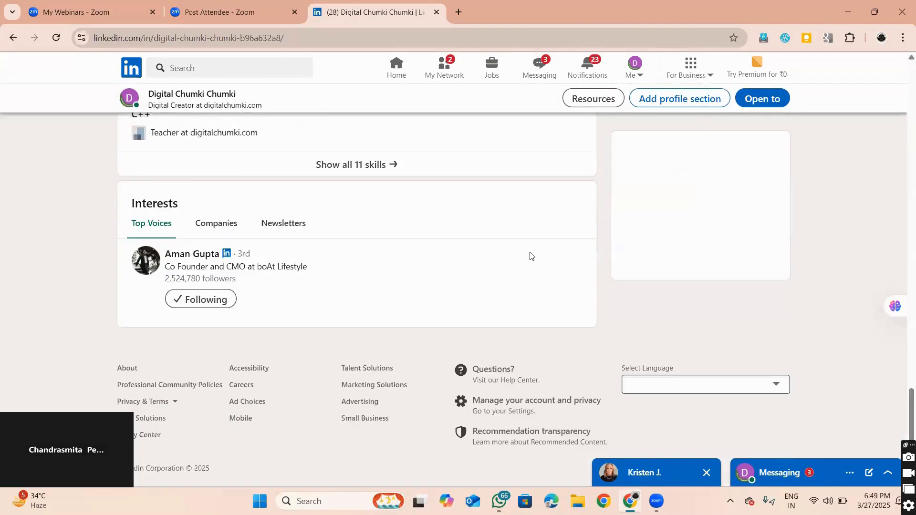
pyautogui.scroll(15, 533, 256)
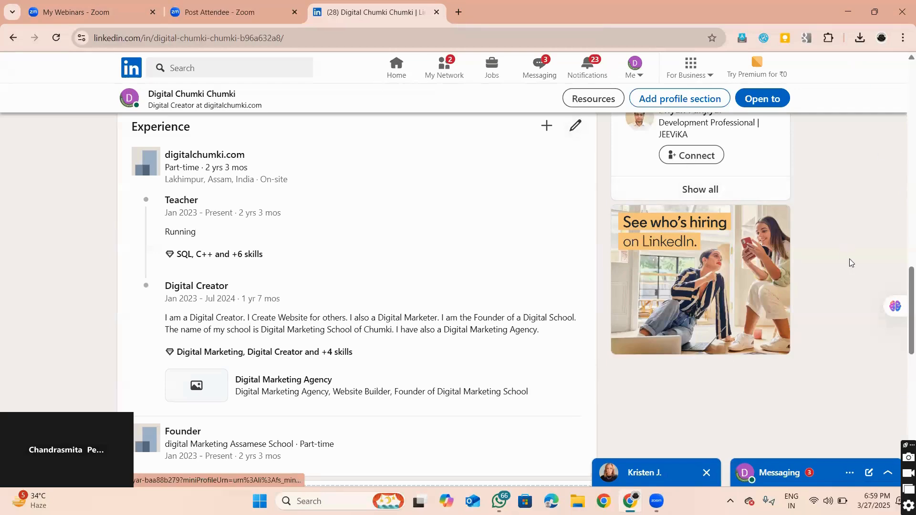
pyautogui.scroll(-5, 579, 325)
pyautogui.scroll(15, 580, 325)
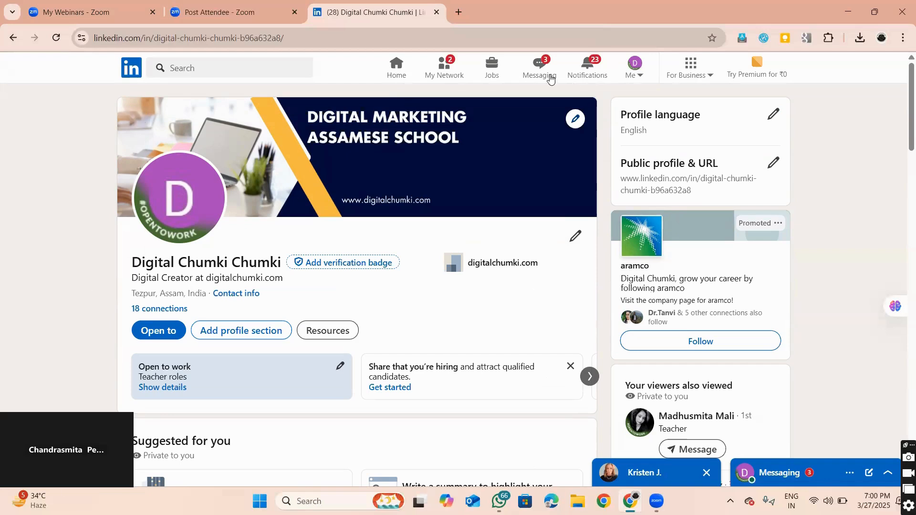
# - Look over the LinkedIn Jobs page, including the job picks and the free job posting option, and close LinkedIn
pyautogui.click(492, 71)
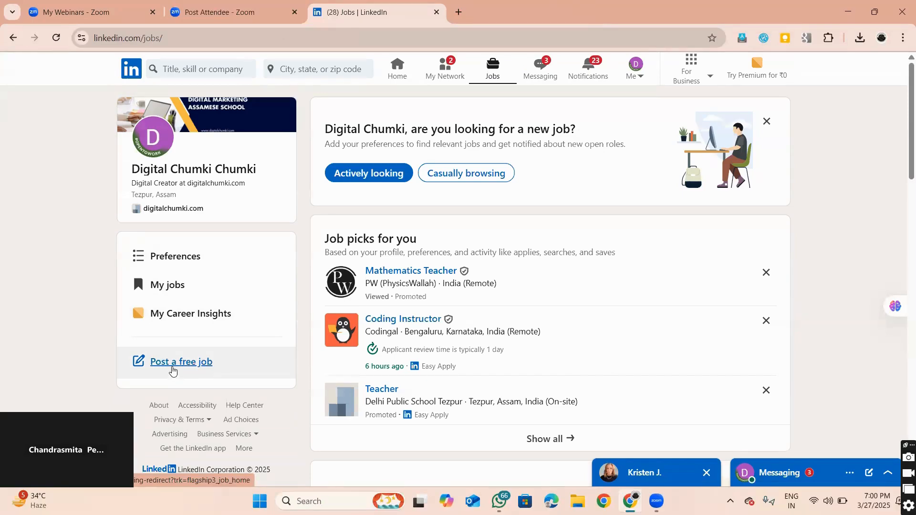
pyautogui.scroll(-5, 700, 362)
pyautogui.scroll(5, 699, 360)
pyautogui.click(435, 12)
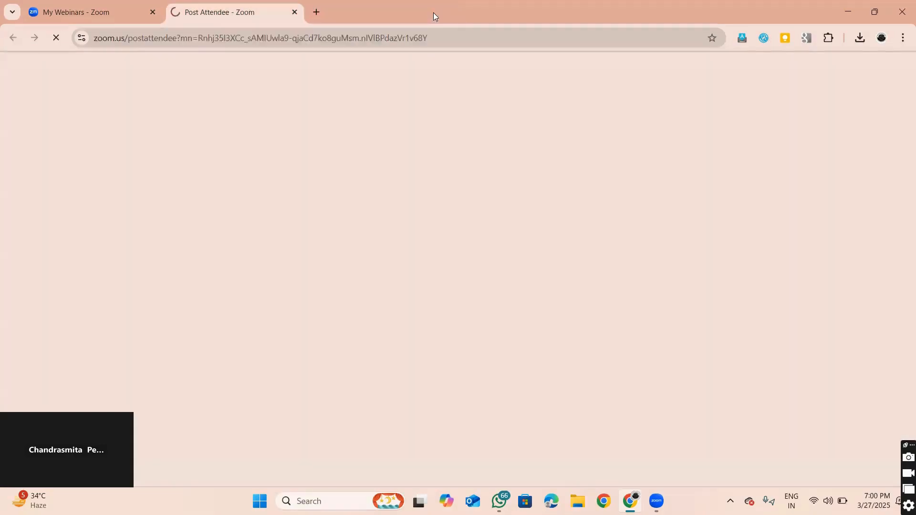